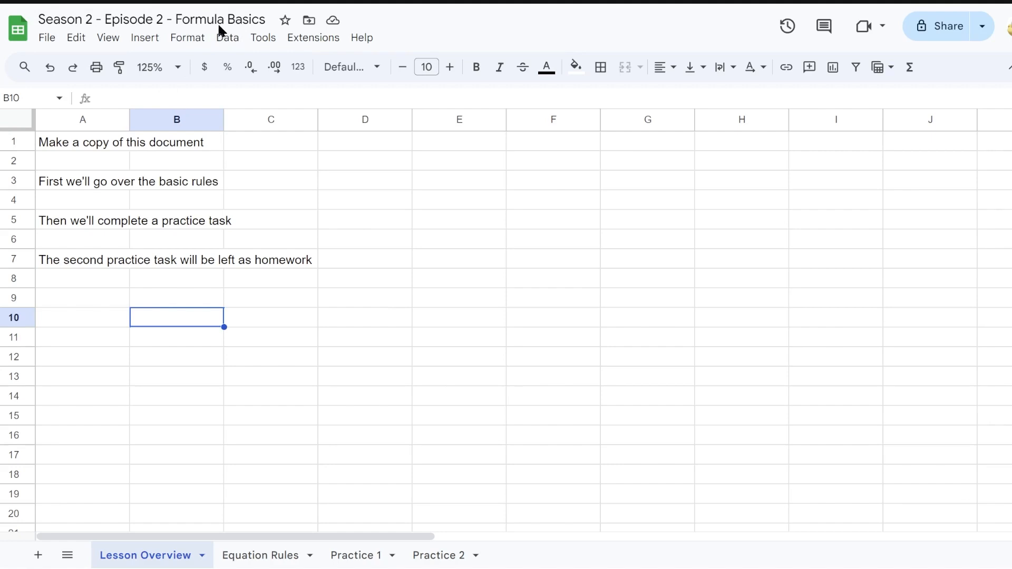
{"action": "left_click", "coordinate": [255, 147]}
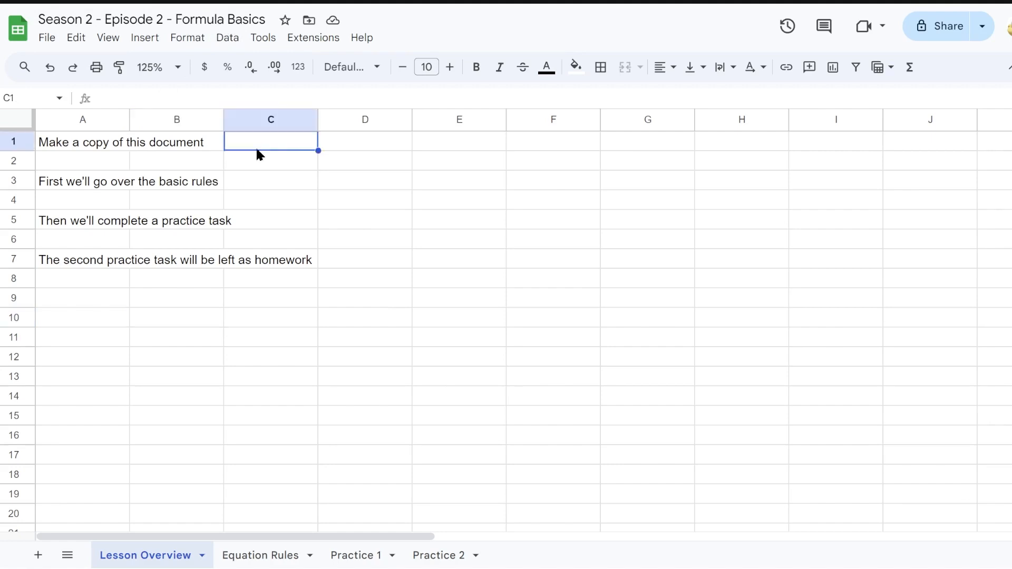
{"action": "left_click", "coordinate": [96, 146]}
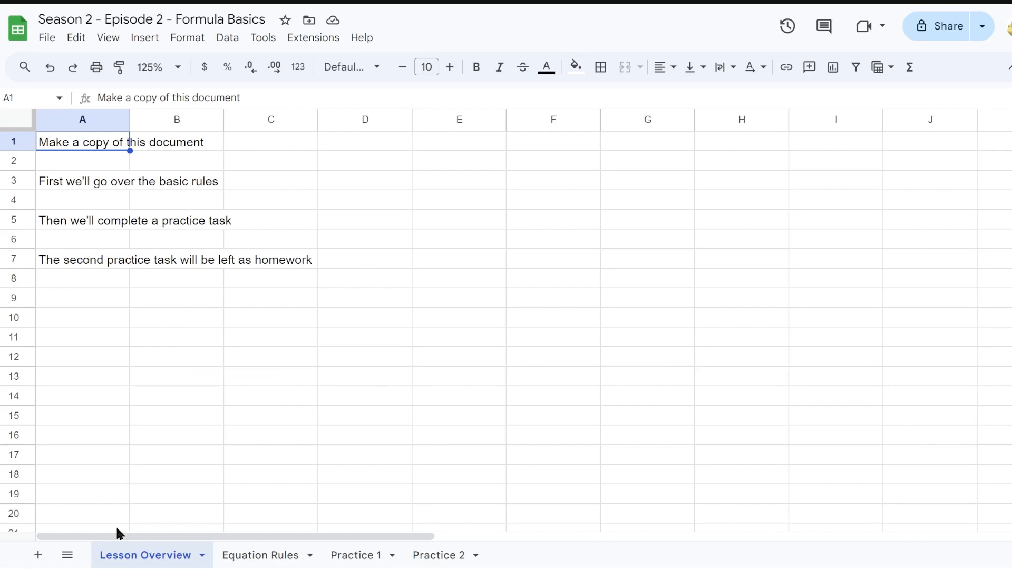
{"action": "left_click", "coordinate": [75, 163]}
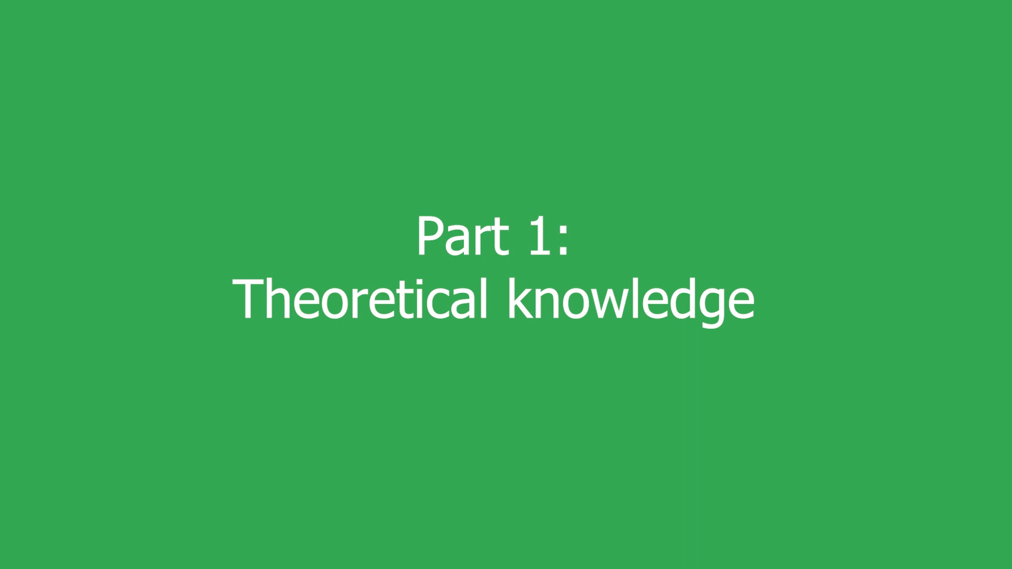
{"action": "left_click", "coordinate": [83, 161]}
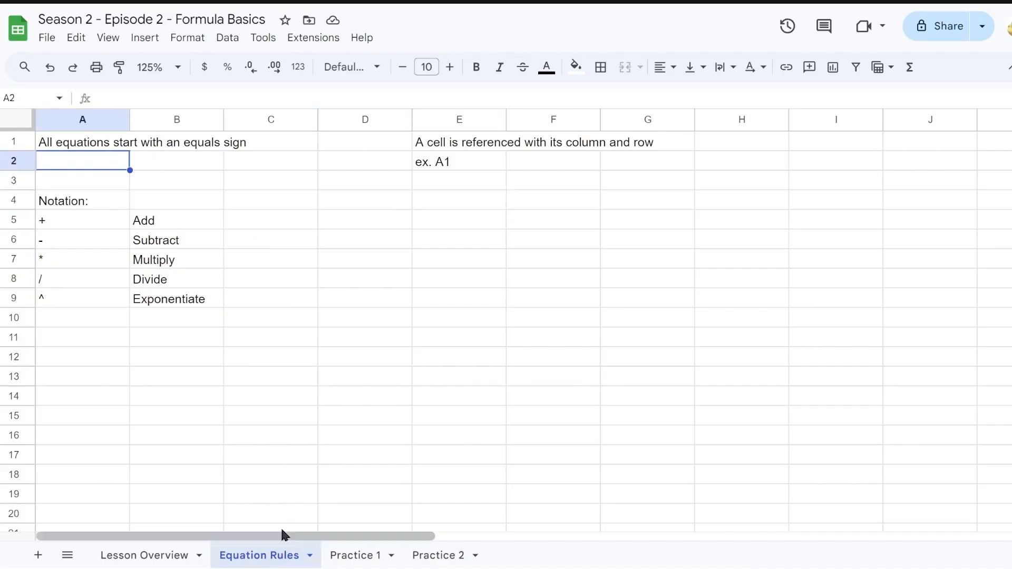
{"action": "left_click", "coordinate": [70, 140]}
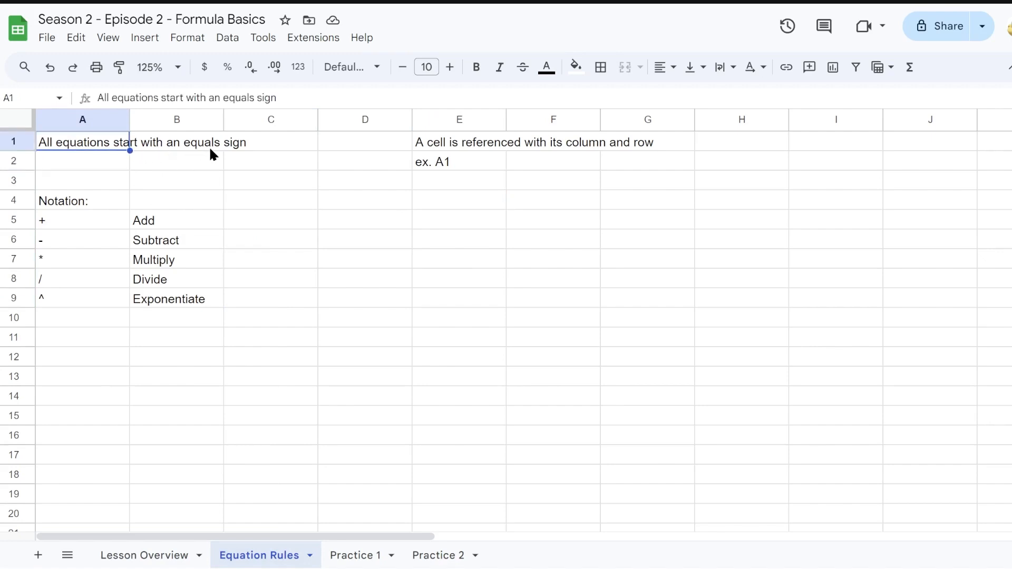
Step: Enter 2+2 without an equals sign in cell E6 of the Equation Rules sheet
{"action": "left_click", "coordinate": [470, 238]}
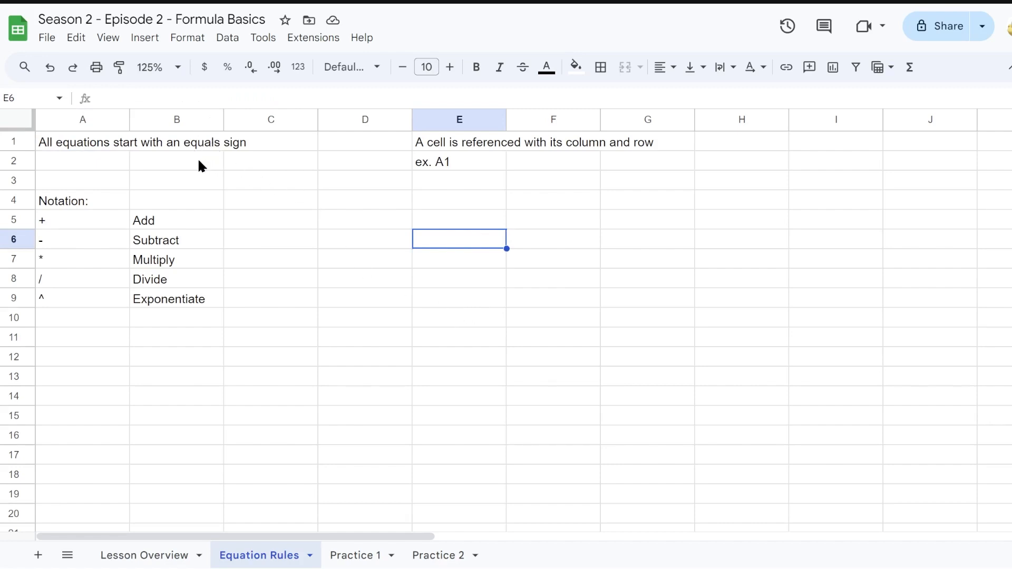
{"action": "type", "text": "2+2"}
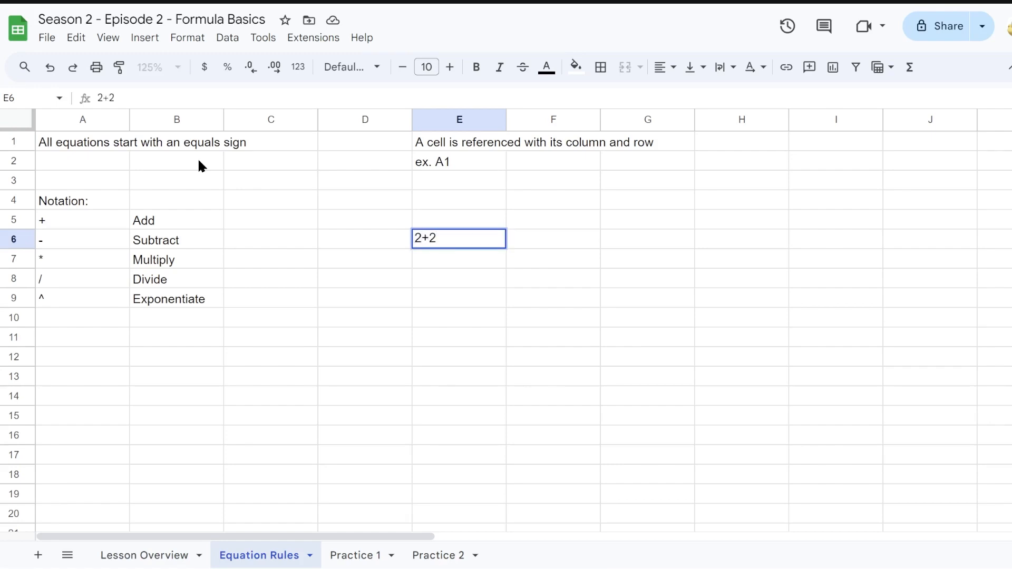
{"action": "key", "text": "Return"}
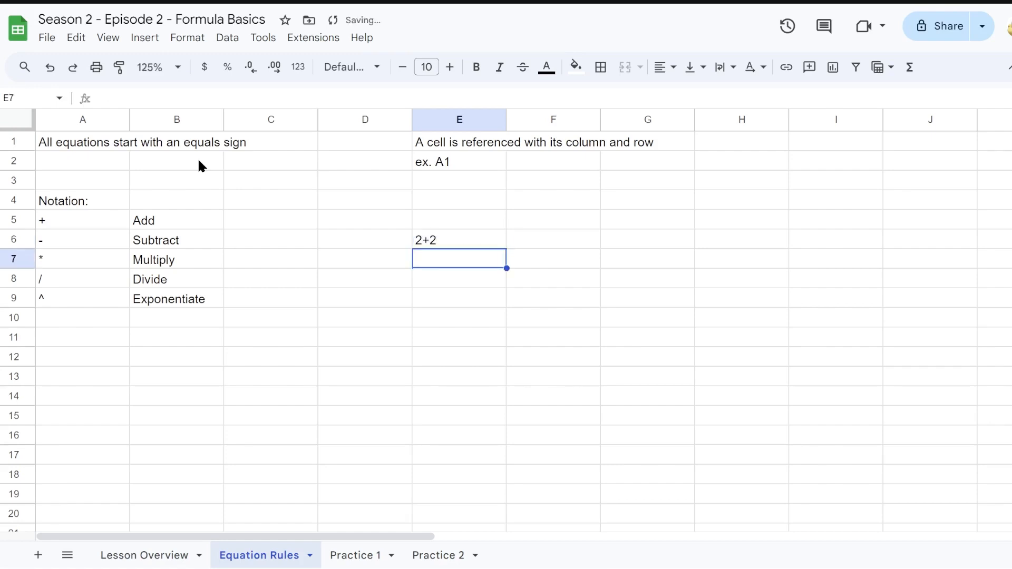
Step: Turn the entry in E6 into a formula by adding an equals sign in front, giving =2+2
{"action": "left_click", "coordinate": [433, 240]}
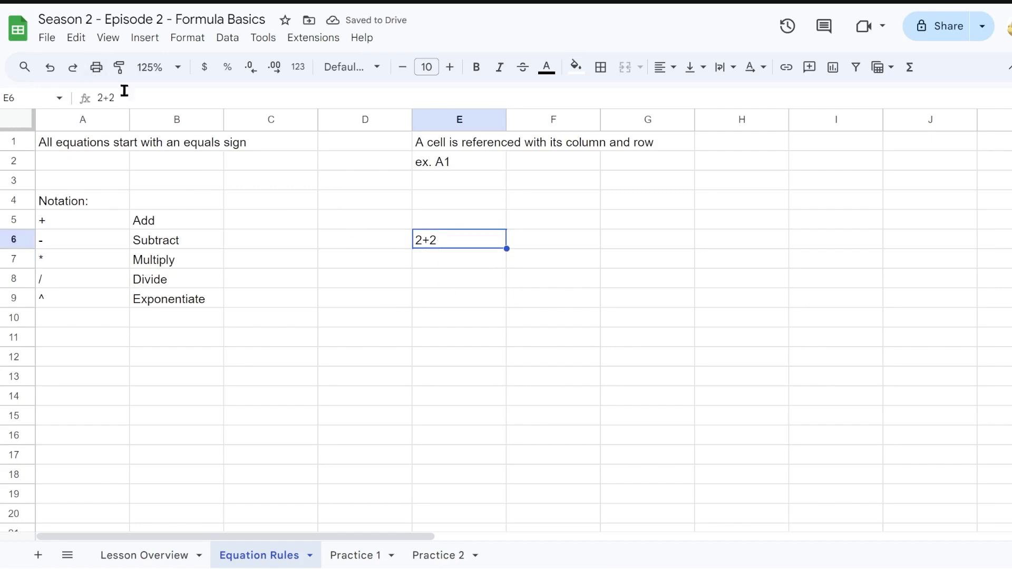
{"action": "left_click", "coordinate": [98, 98]}
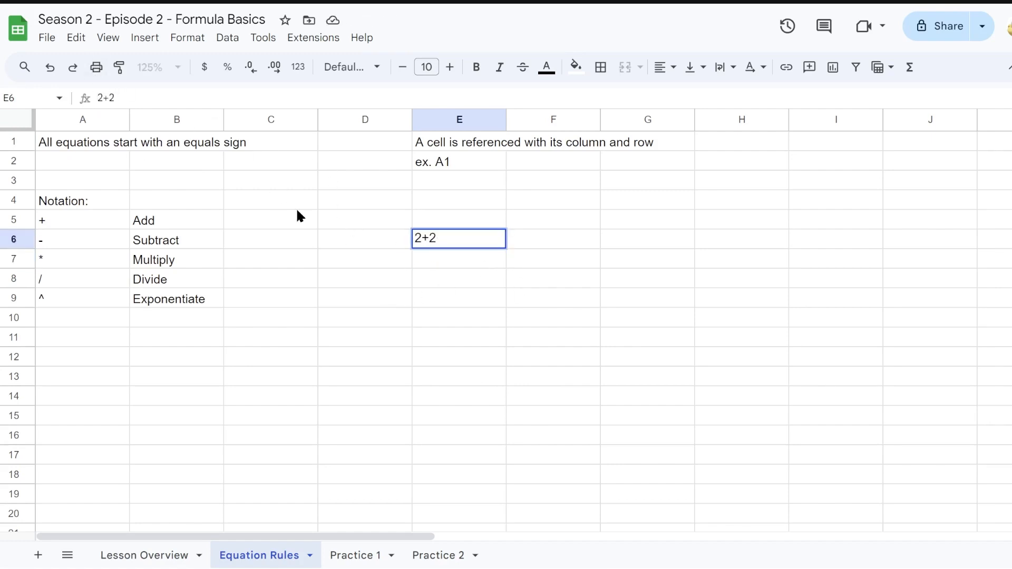
{"action": "type", "text": "="}
{"action": "left_click", "coordinate": [113, 99]}
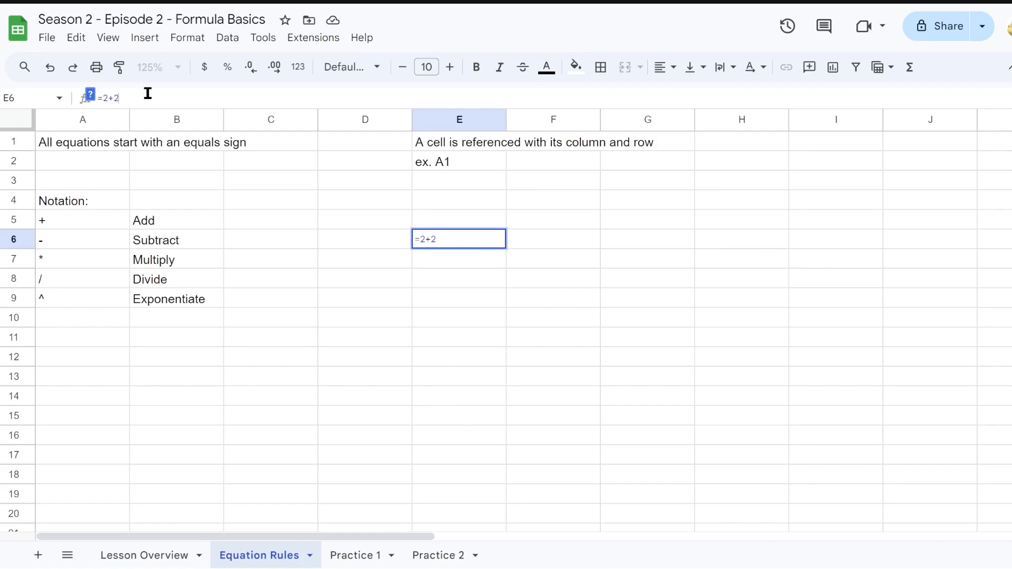
{"action": "key", "text": "Return"}
{"action": "left_click", "coordinate": [448, 235]}
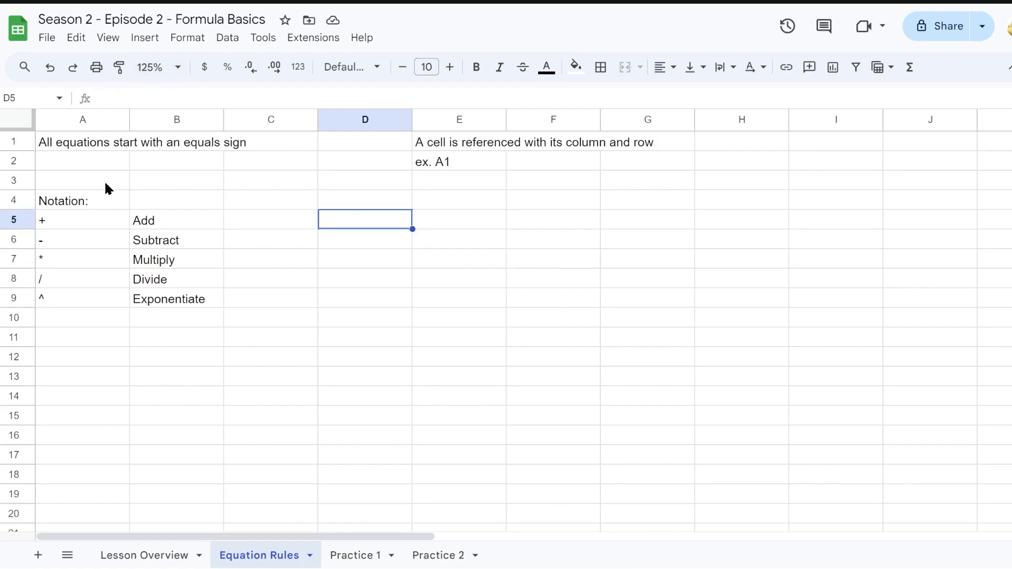
Step: Examine the notation table in A4:B9, going through each operator symbol and the operation it stands for
{"action": "left_click_drag", "start_coordinate": [93, 198], "coordinate": [206, 306]}
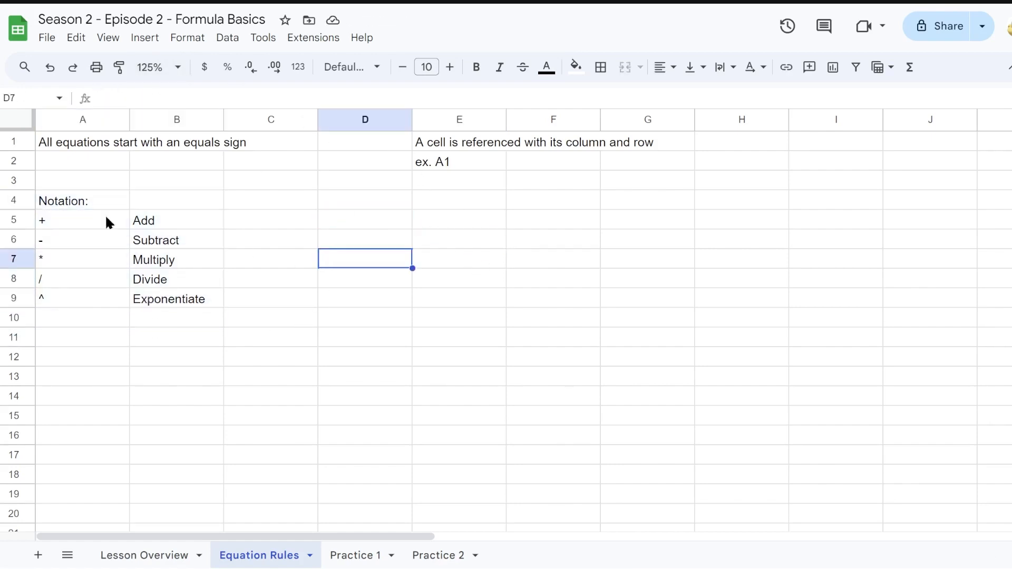
{"action": "left_click_drag", "start_coordinate": [100, 220], "coordinate": [65, 301]}
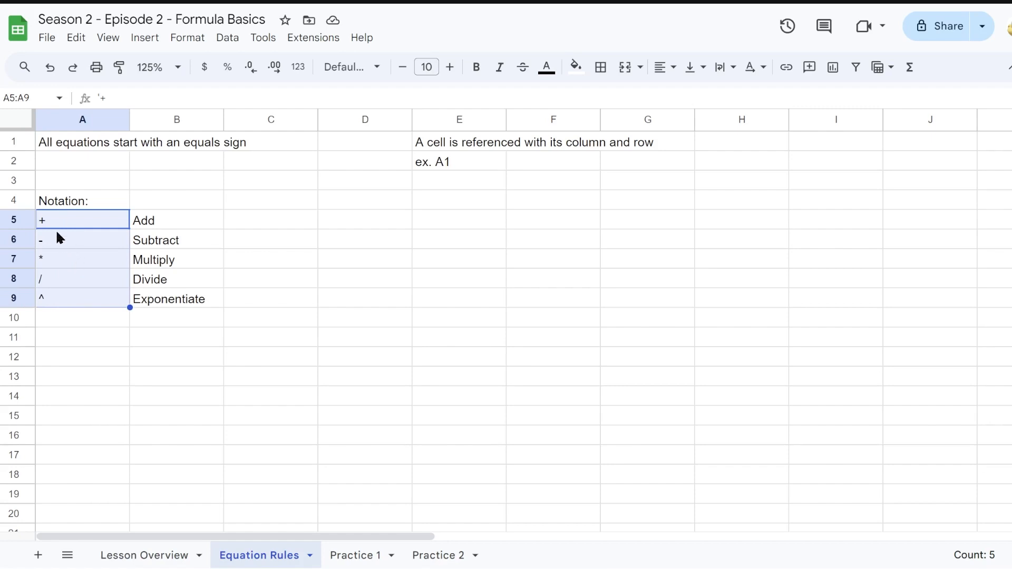
{"action": "left_click", "coordinate": [89, 223]}
{"action": "left_click", "coordinate": [85, 242]}
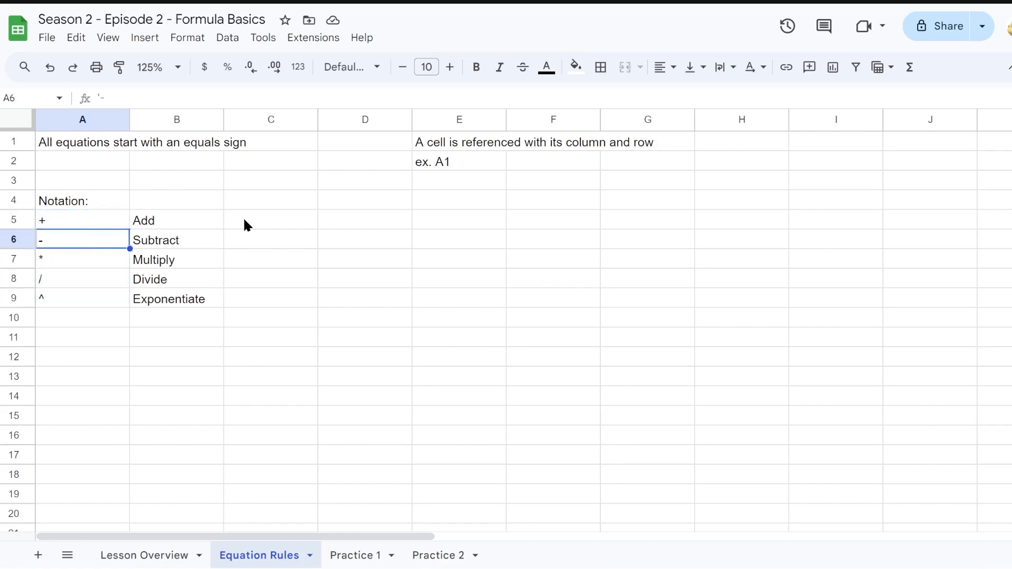
{"action": "left_click", "coordinate": [244, 221]}
{"action": "left_click", "coordinate": [80, 227]}
{"action": "left_click", "coordinate": [71, 239]}
{"action": "left_click", "coordinate": [102, 255]}
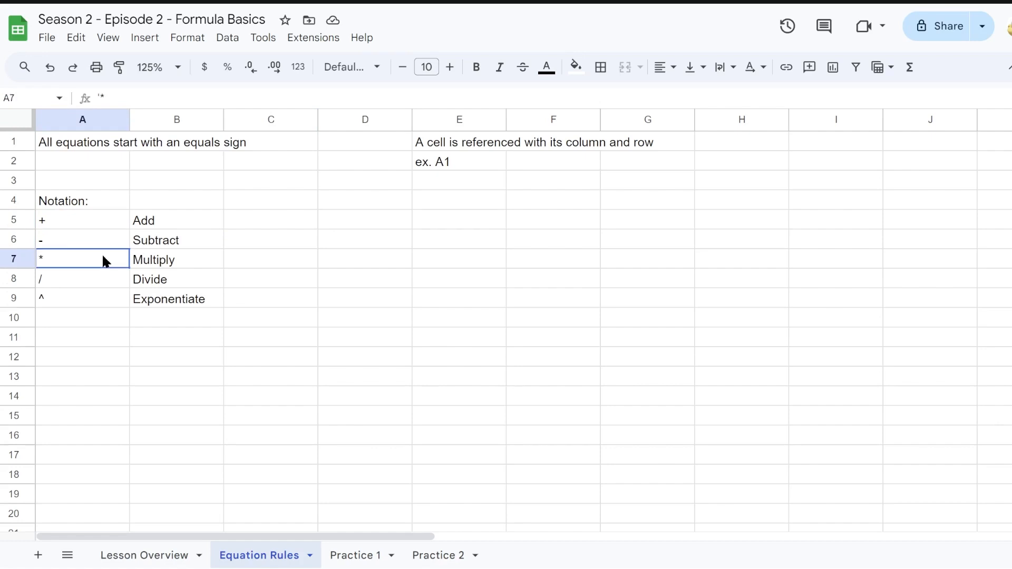
{"action": "left_click", "coordinate": [88, 279]}
{"action": "left_click", "coordinate": [75, 299]}
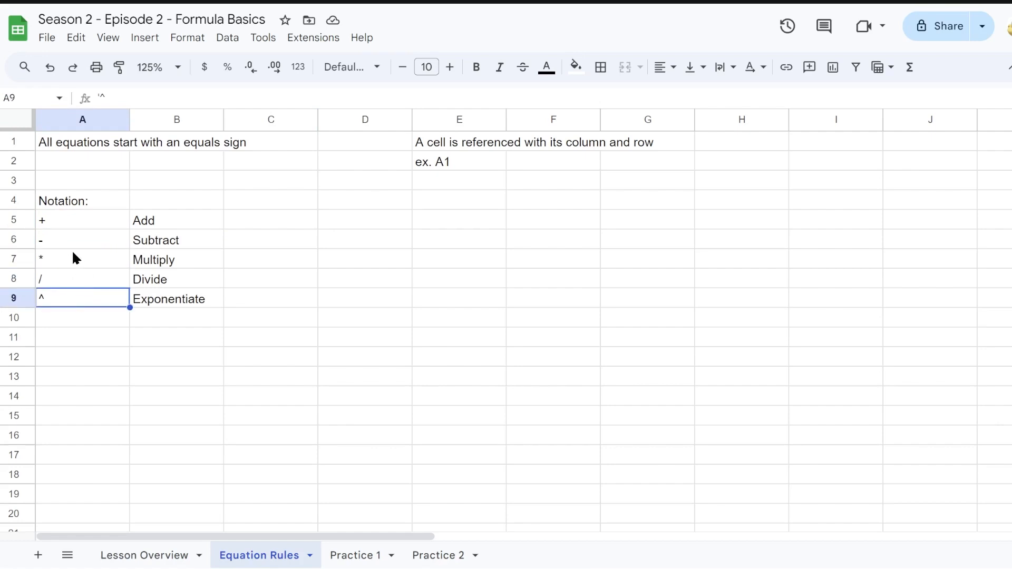
{"action": "left_click_drag", "start_coordinate": [75, 255], "coordinate": [69, 300]}
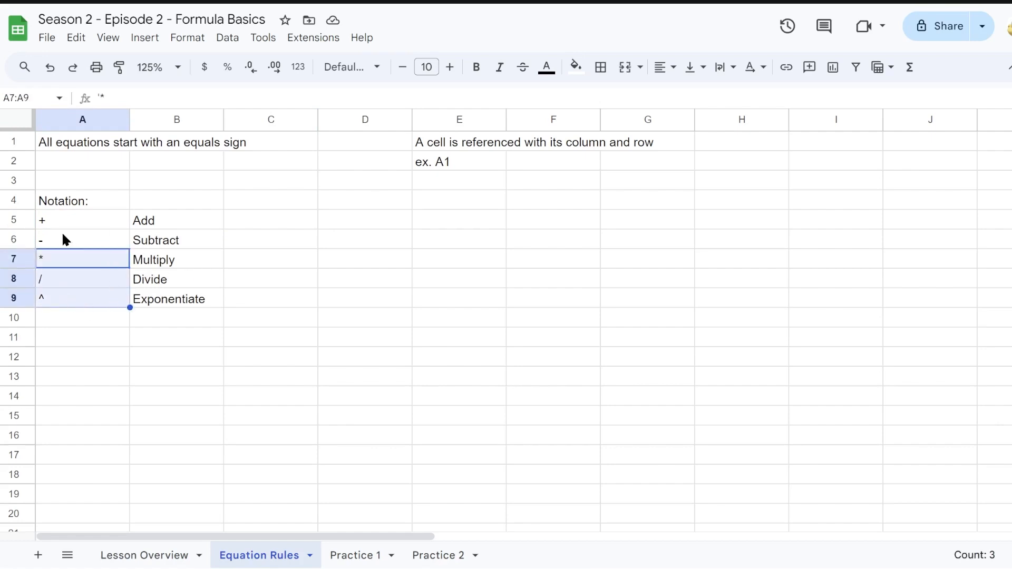
{"action": "left_click_drag", "start_coordinate": [63, 222], "coordinate": [68, 281]}
{"action": "left_click", "coordinate": [176, 260]}
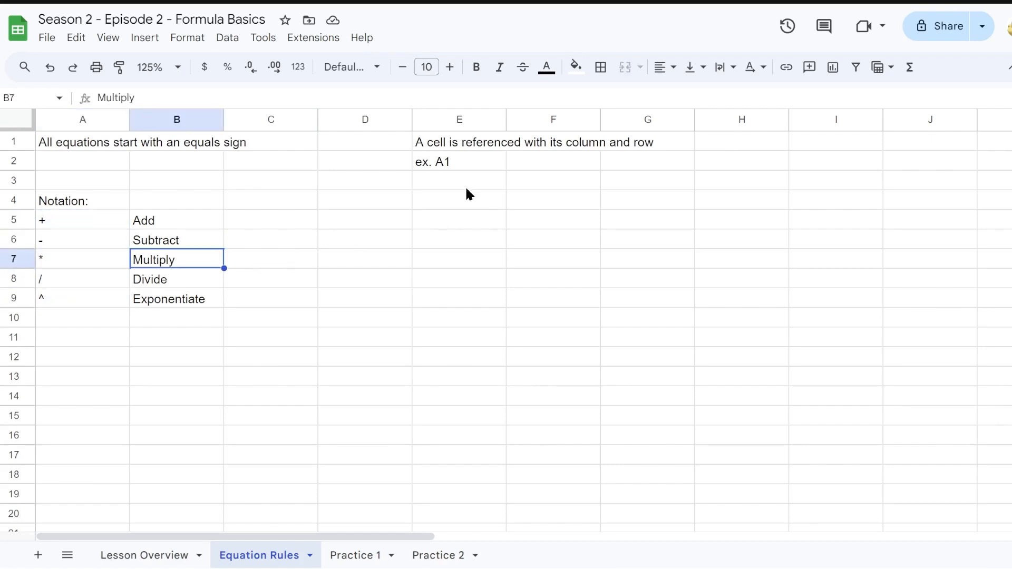
{"action": "left_click", "coordinate": [332, 242]}
{"action": "left_click", "coordinate": [245, 224]}
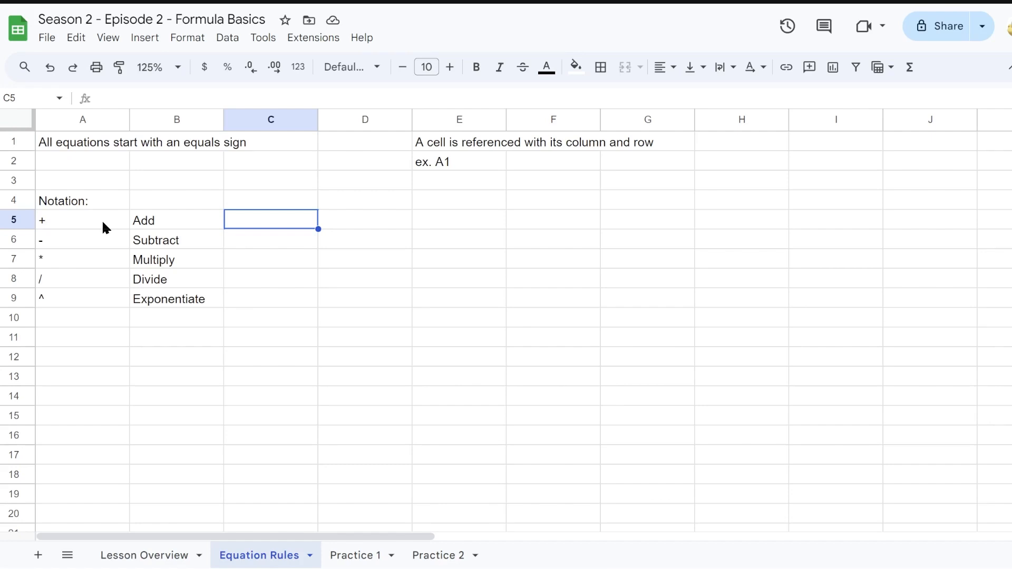
{"action": "left_click", "coordinate": [58, 262]}
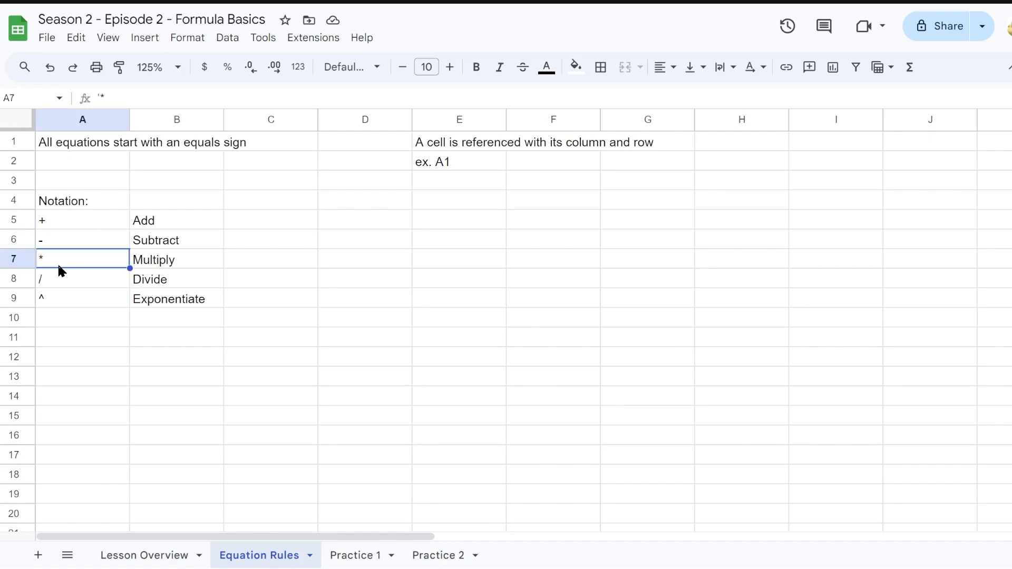
Step: Enter the multiplication example =2*2 in cell C7, beside the Multiply label
{"action": "left_click", "coordinate": [254, 263]}
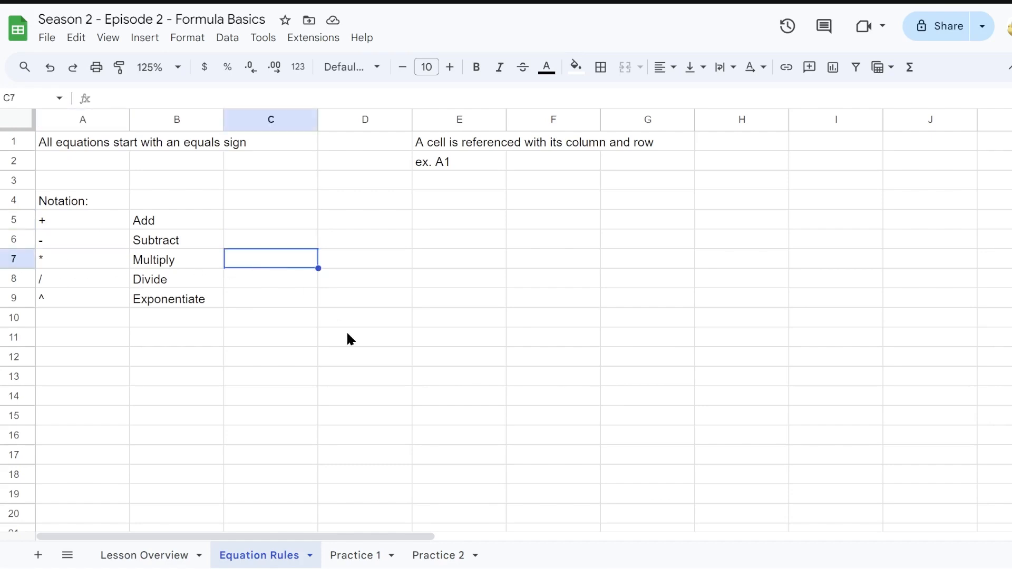
{"action": "type", "text": "=2"}
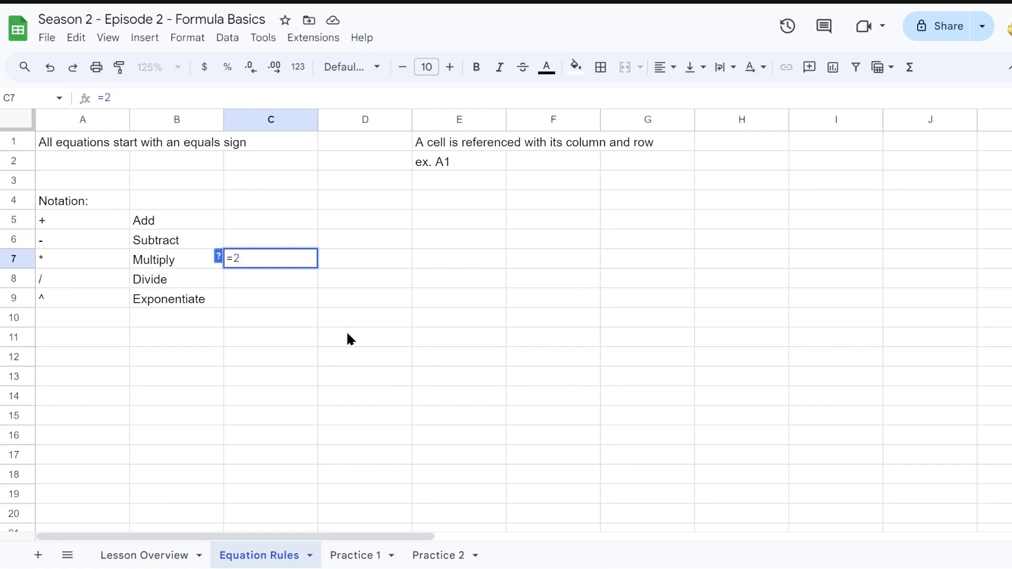
{"action": "type", "text": "*"}
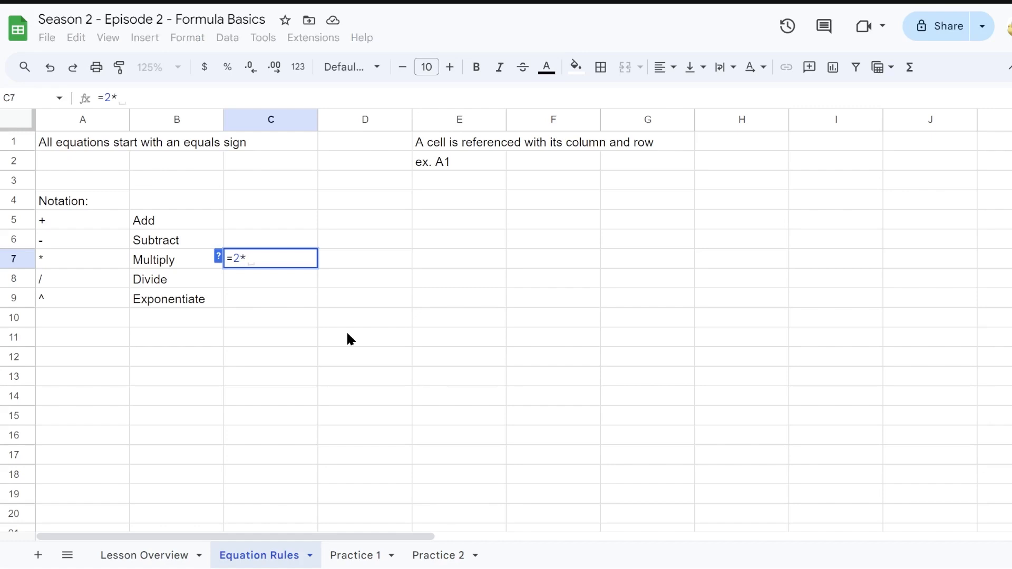
{"action": "type", "text": "2"}
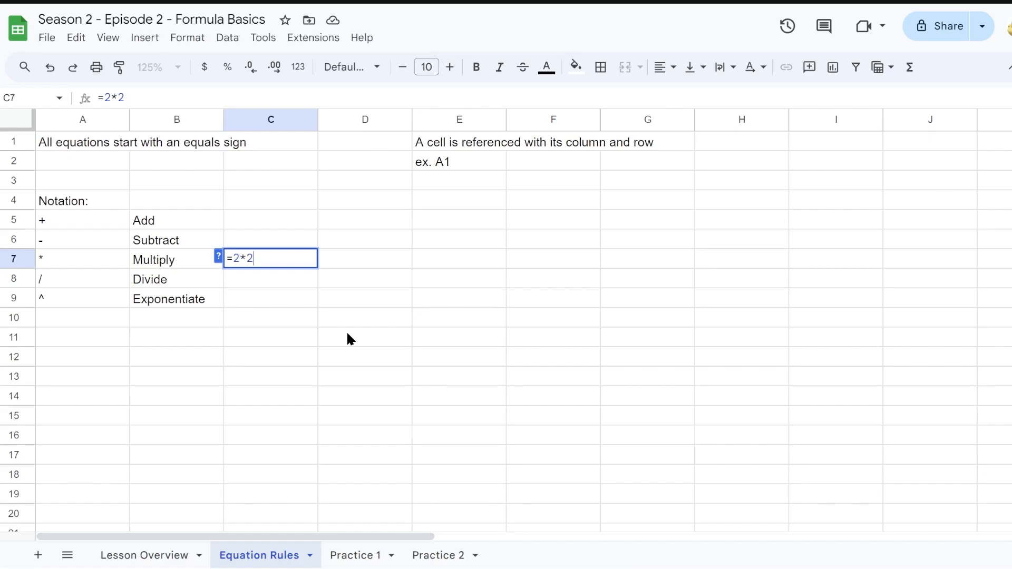
{"action": "key", "text": "Return"}
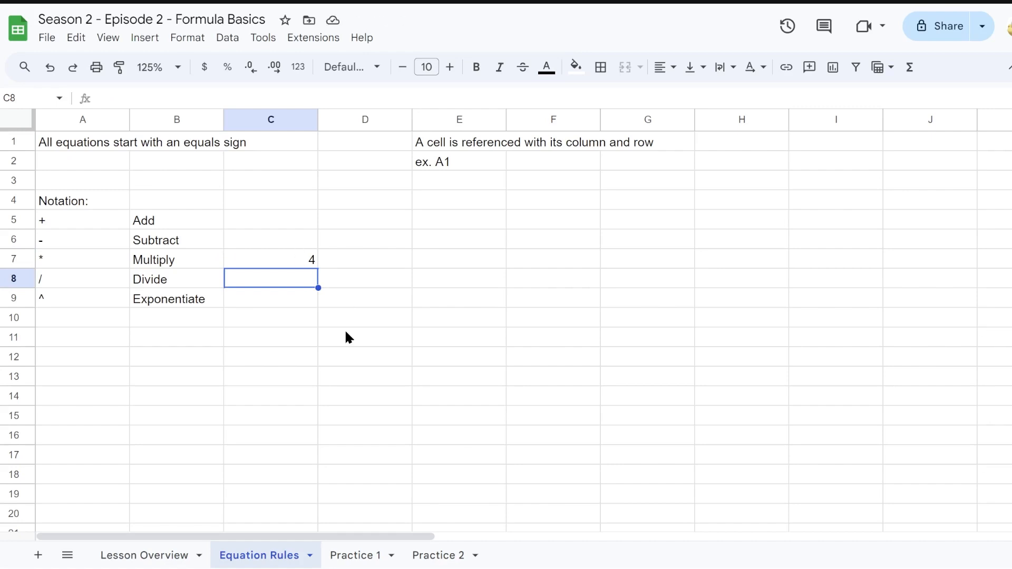
Step: Enter the division example =2/2 in cell C8, beside the Divide label
{"action": "type", "text": "="}
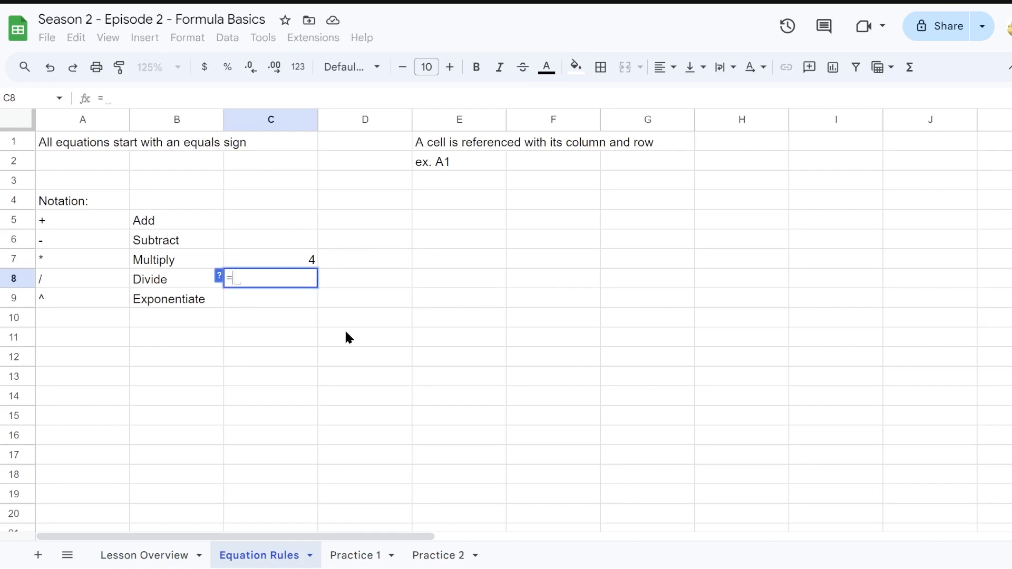
{"action": "type", "text": "2"}
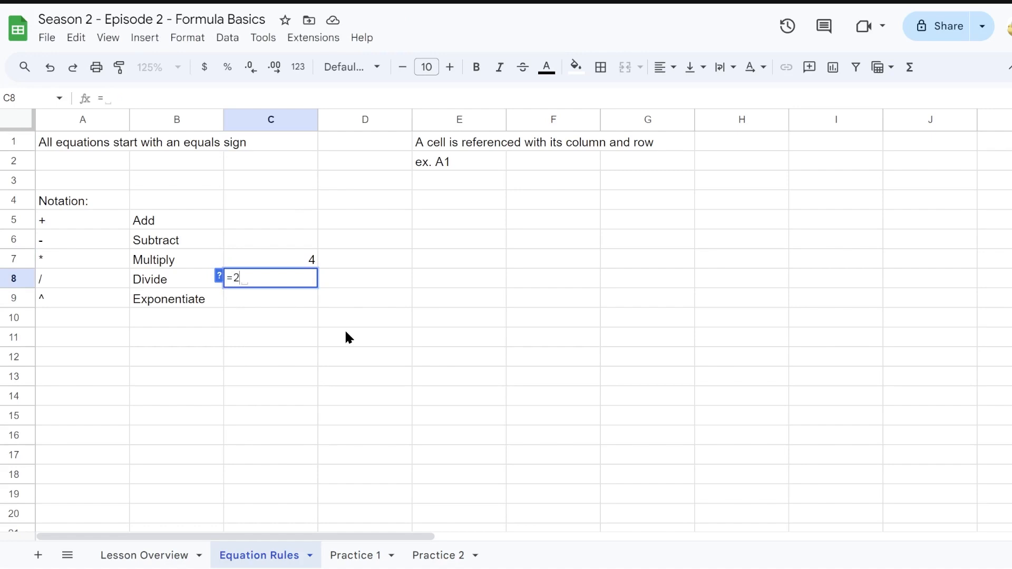
{"action": "type", "text": "/2"}
{"action": "key", "text": "Return"}
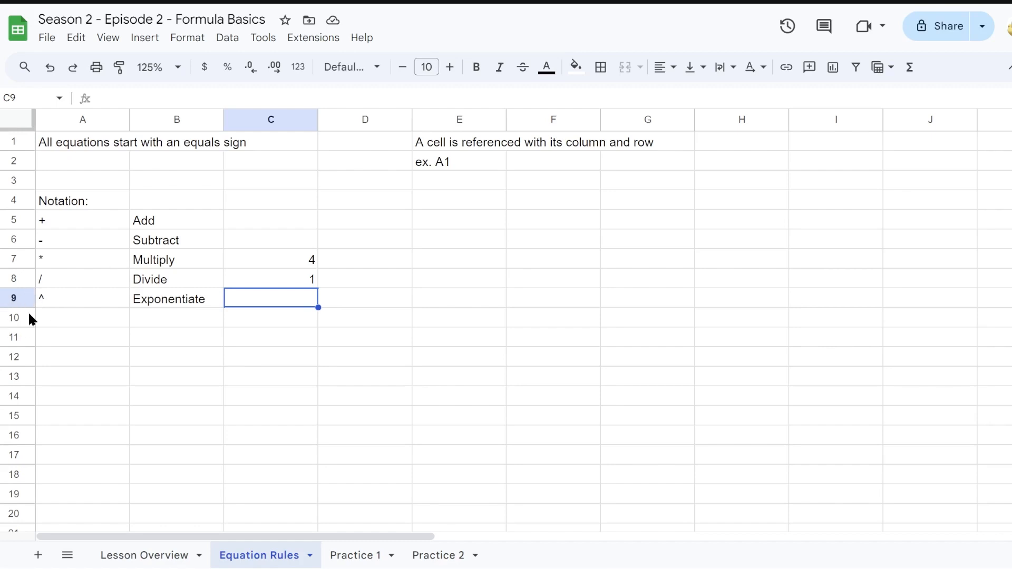
Step: Enter the exponent example =3^2 in cell C9, beside the Exponentiate label
{"action": "type", "text": "="}
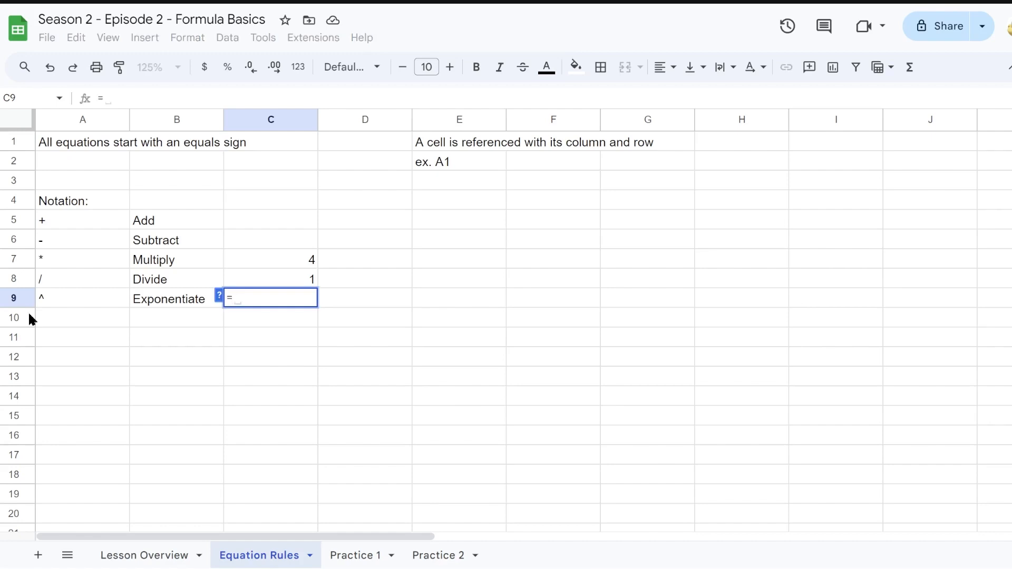
{"action": "type", "text": "3"}
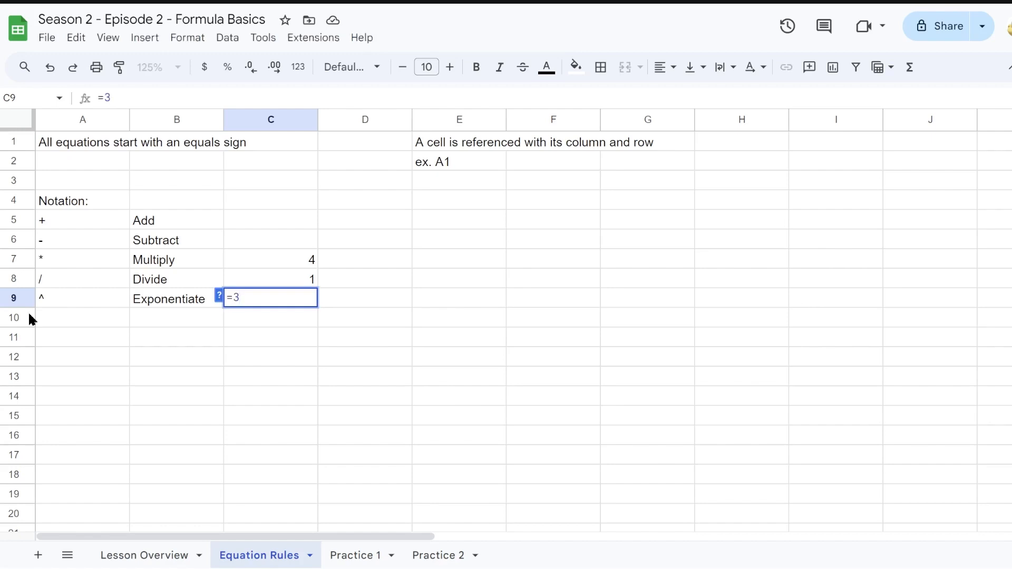
{"action": "type", "text": "^2"}
{"action": "key", "text": "Return"}
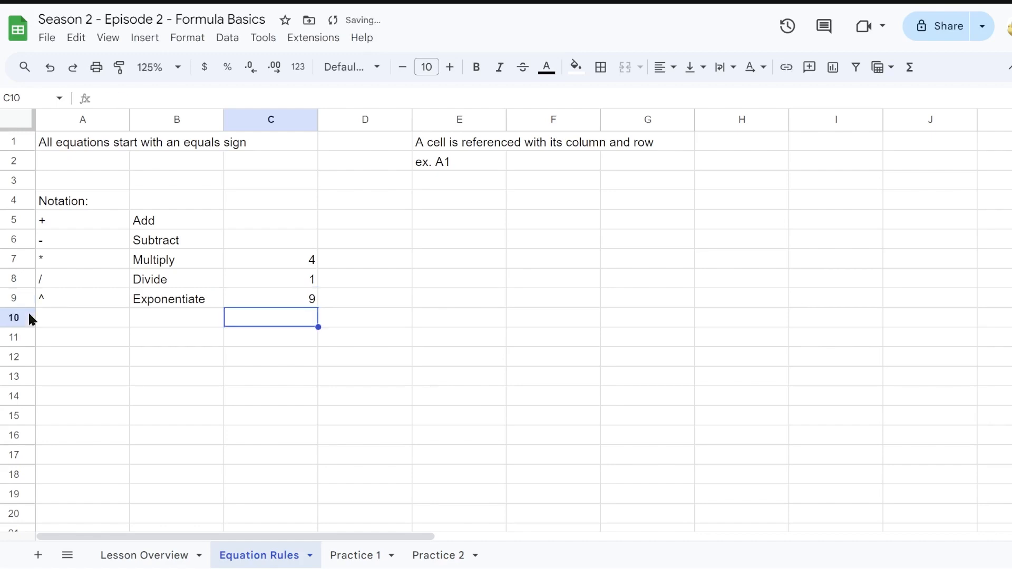
{"action": "left_click_drag", "start_coordinate": [254, 266], "coordinate": [305, 301]}
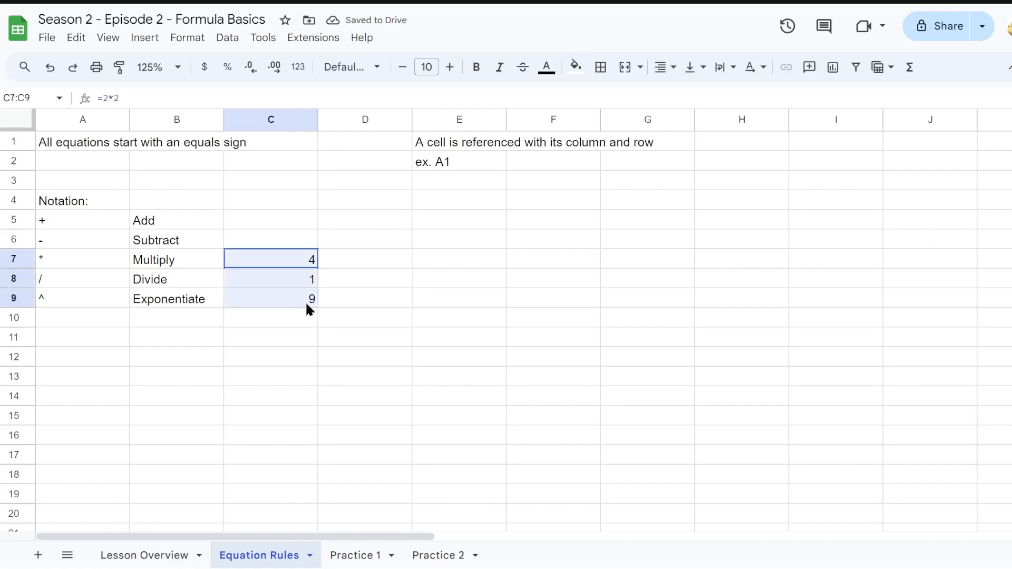
{"action": "left_click", "coordinate": [137, 260]}
{"action": "left_click_drag", "start_coordinate": [76, 224], "coordinate": [68, 296]}
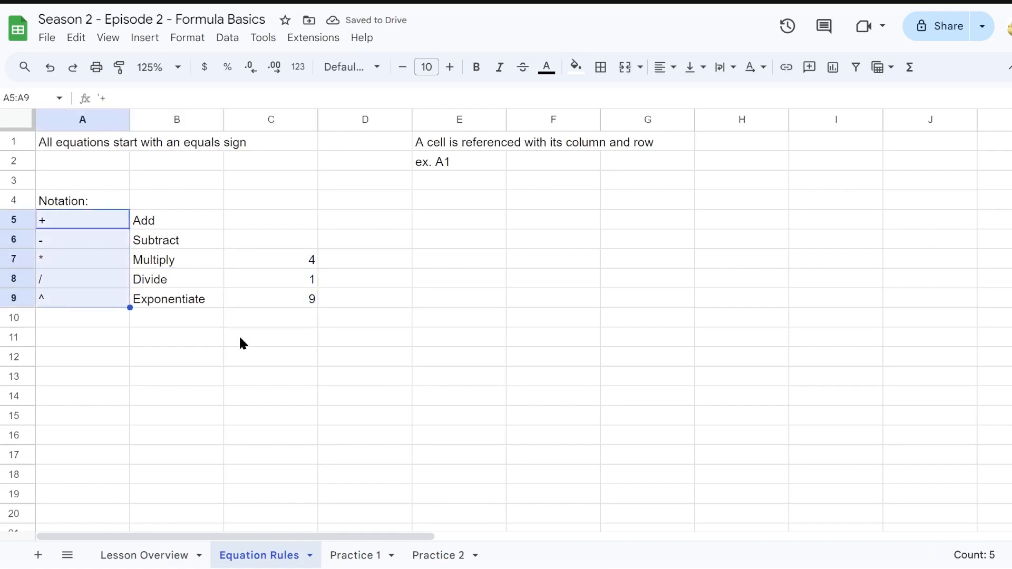
{"action": "left_click_drag", "start_coordinate": [459, 145], "coordinate": [458, 172]}
{"action": "left_click", "coordinate": [480, 196]}
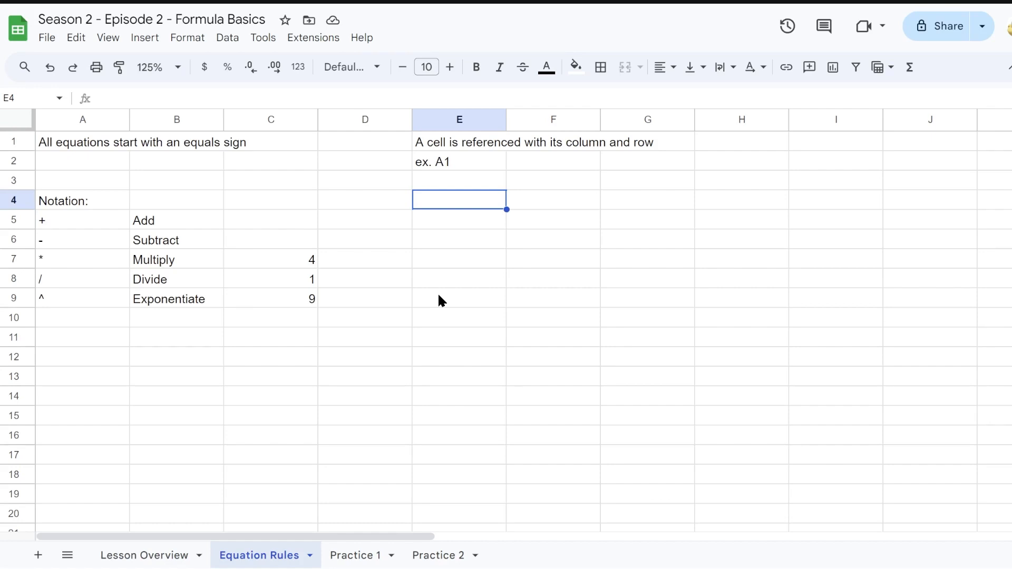
Step: Enter the values 1, 2 and 3 down cells E4 to E6, below the cell-reference example
{"action": "type", "text": "1"}
{"action": "key", "text": "Return"}
{"action": "type", "text": "2"}
{"action": "key", "text": "Return"}
{"action": "type", "text": "3"}
{"action": "key", "text": "Return"}
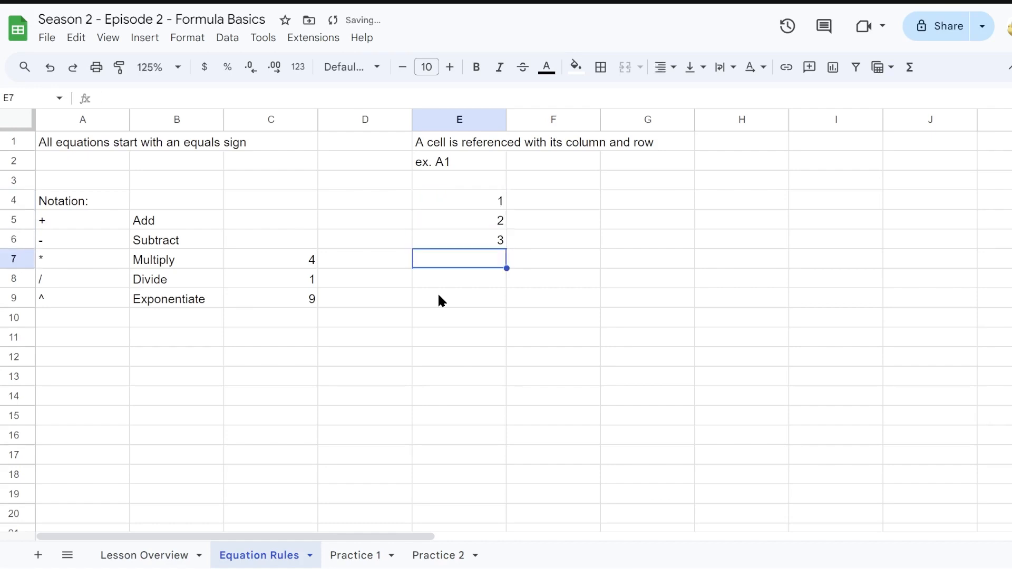
Step: Start a formula in cell F4 that references cell E4
{"action": "key", "text": "Right"}
{"action": "key", "text": "Up"}
{"action": "key", "text": "Up"}
{"action": "key", "text": "Up"}
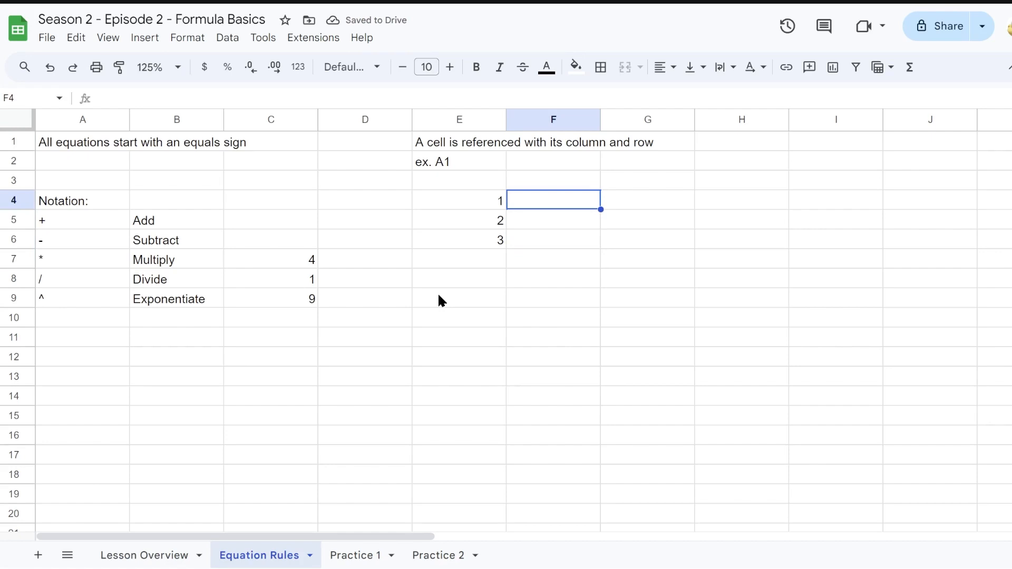
{"action": "type", "text": "="}
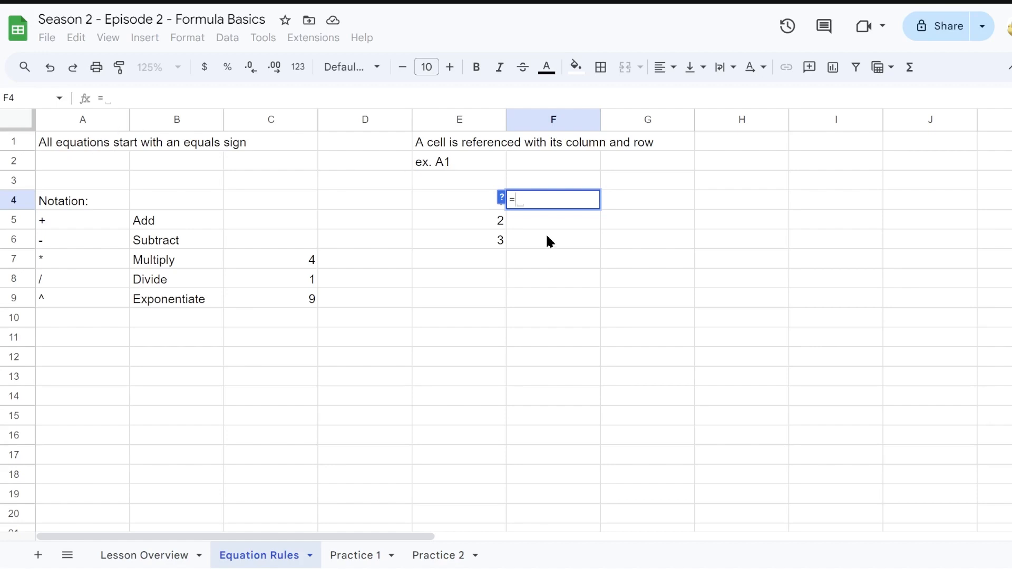
{"action": "left_click", "coordinate": [458, 211]}
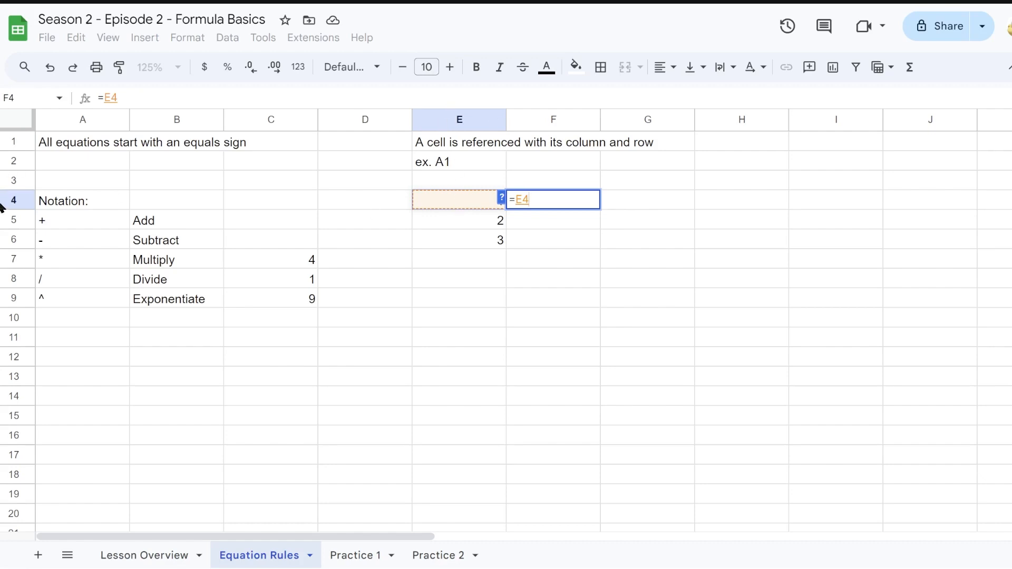
Step: Remove the E4 reference from the F4 formula, re-enter it manually, and complete the formula as =E4-1
{"action": "double_click", "coordinate": [523, 199]}
{"action": "left_click", "coordinate": [538, 200]}
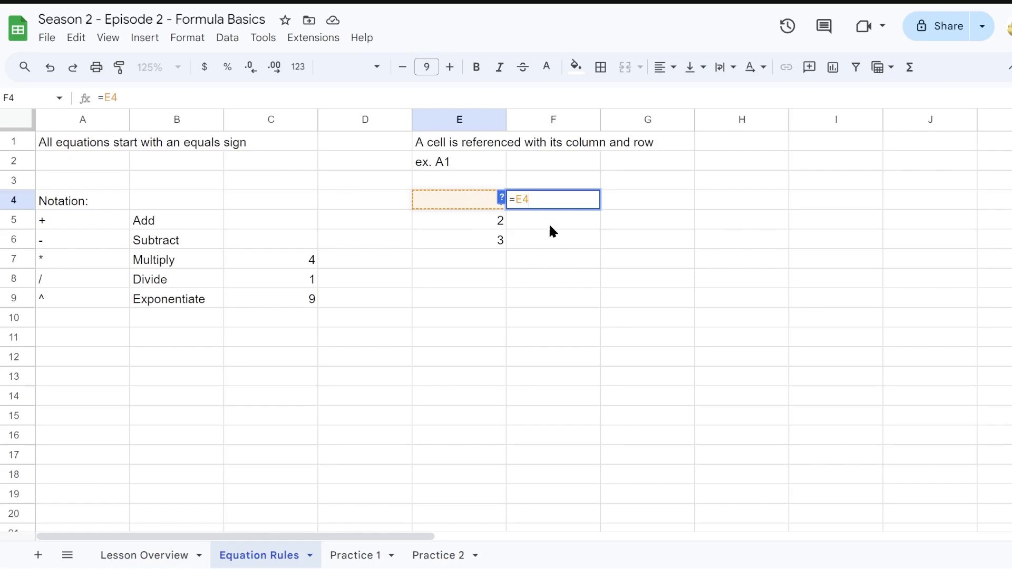
{"action": "key", "text": "BackSpace"}
{"action": "key", "text": "BackSpace"}
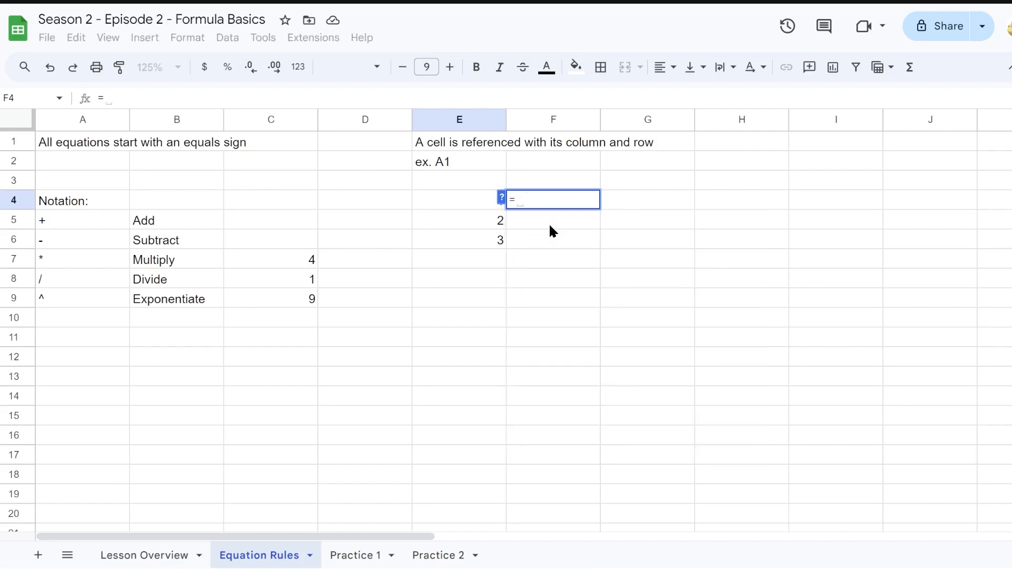
{"action": "type", "text": "E4"}
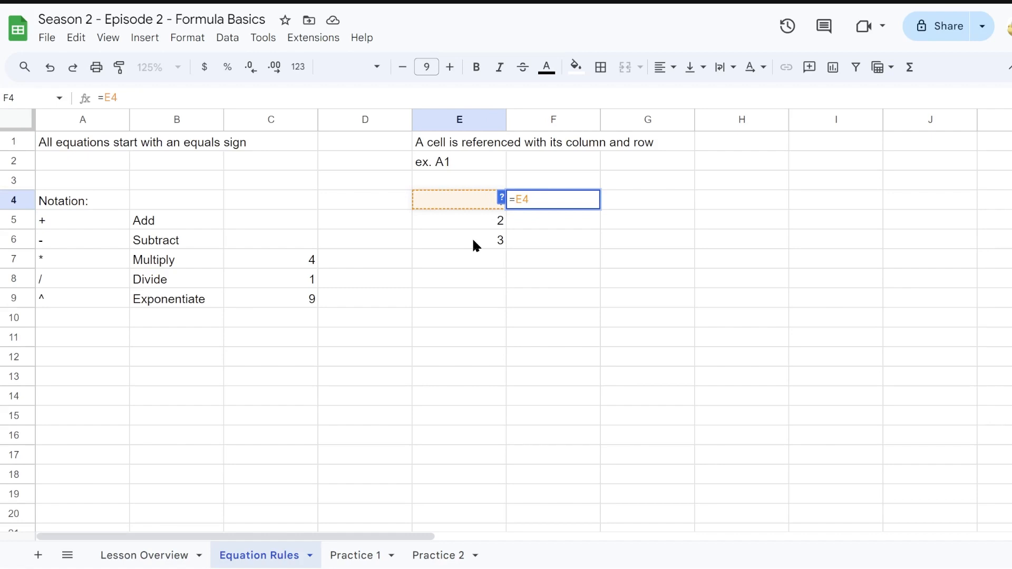
{"action": "type", "text": "-1"}
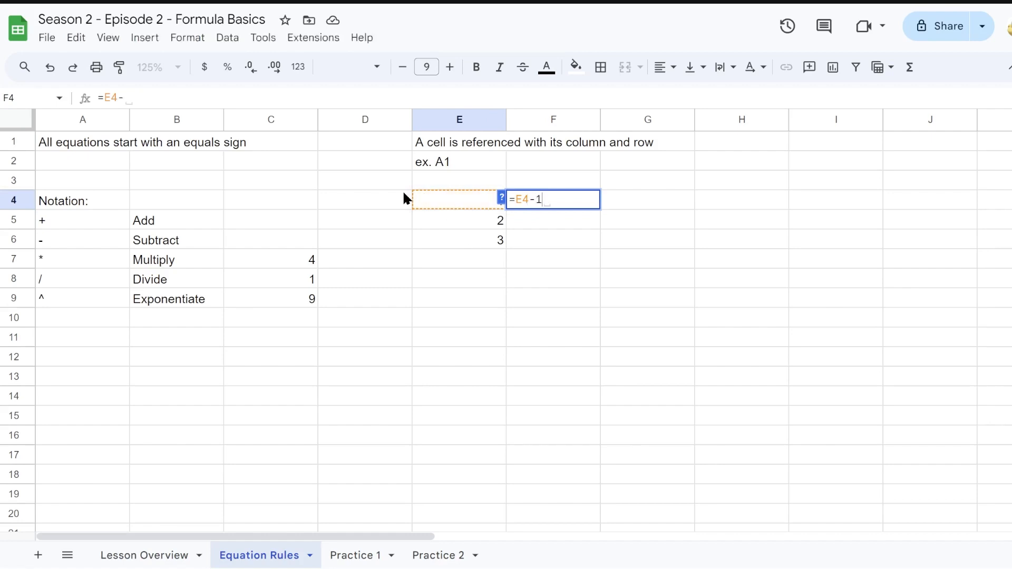
{"action": "key", "text": "Return"}
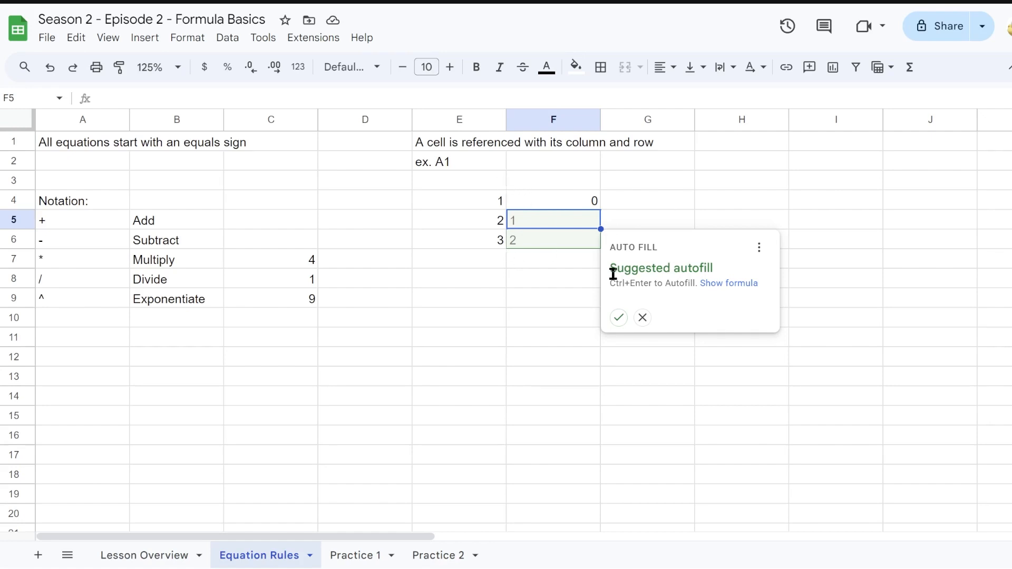
Step: Fill the F4 formula down through cell F6
{"action": "left_click", "coordinate": [548, 205]}
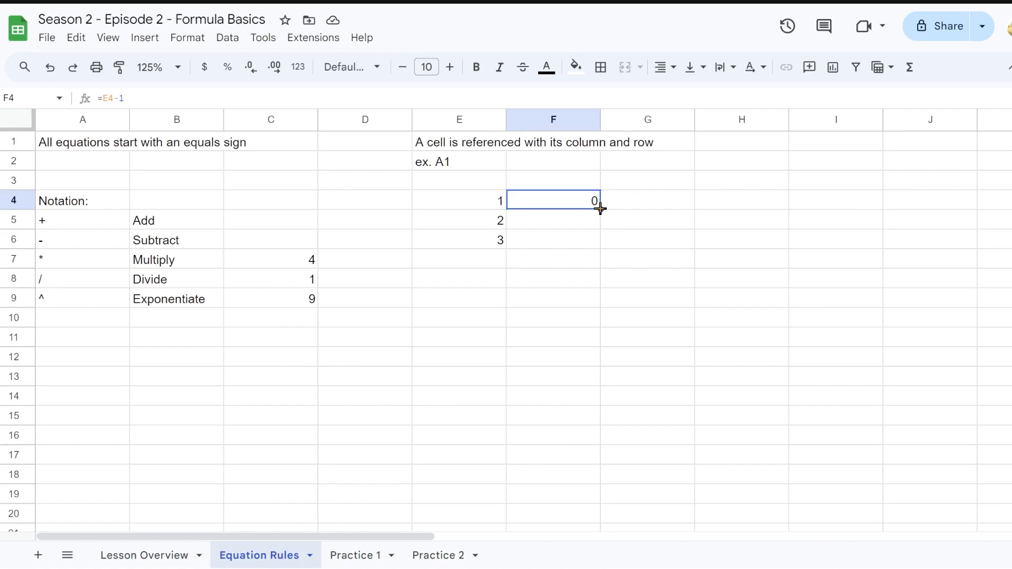
{"action": "left_click_drag", "start_coordinate": [600, 209], "coordinate": [599, 244]}
{"action": "left_click", "coordinate": [704, 205]}
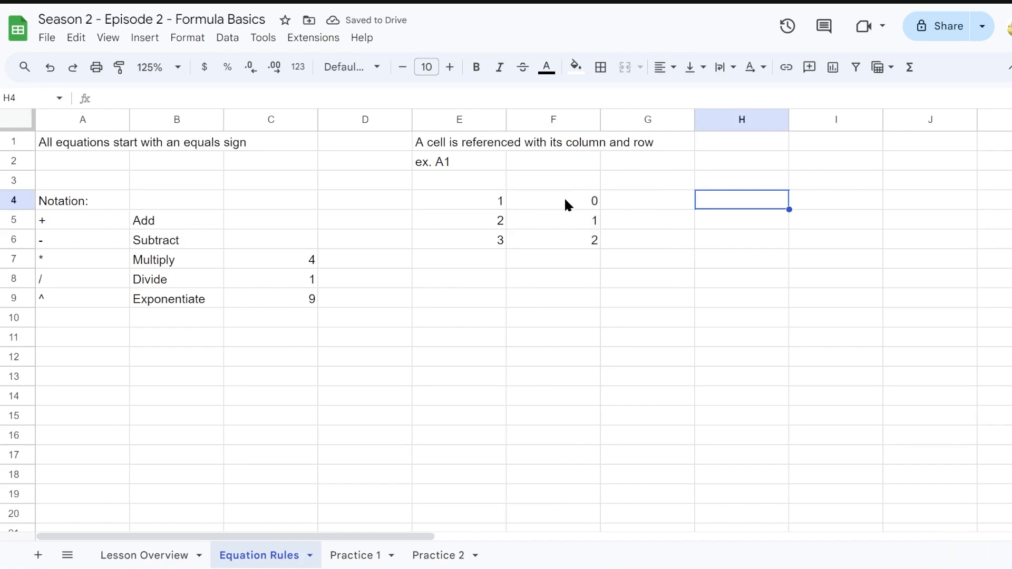
Step: Examine the formulas in F4:F6 against column E, and review the equals-sign, notation and cell-reference rules
{"action": "left_click_drag", "start_coordinate": [534, 198], "coordinate": [525, 243]}
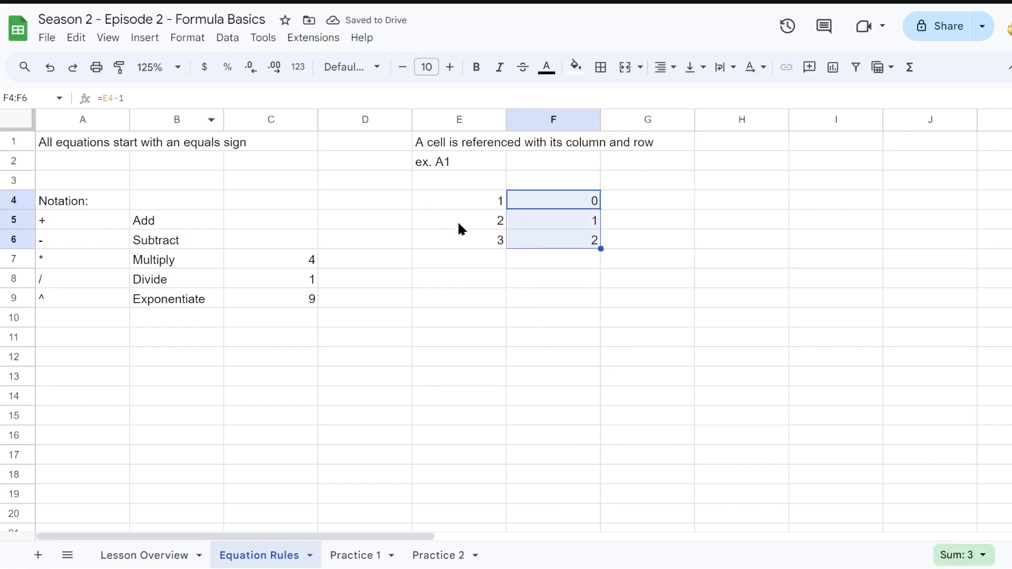
{"action": "left_click", "coordinate": [477, 203]}
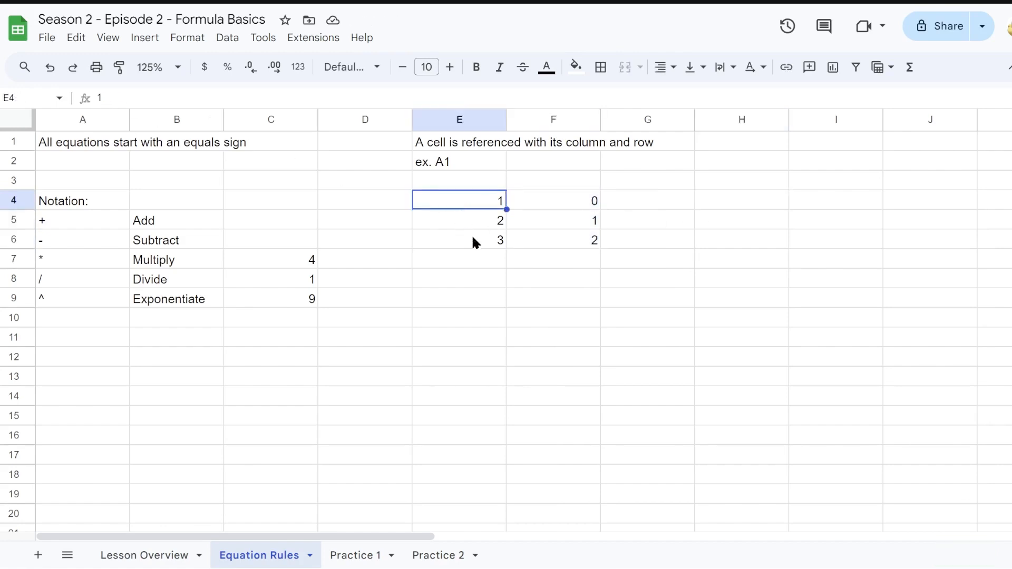
{"action": "left_click", "coordinate": [566, 202]}
{"action": "left_click", "coordinate": [562, 239]}
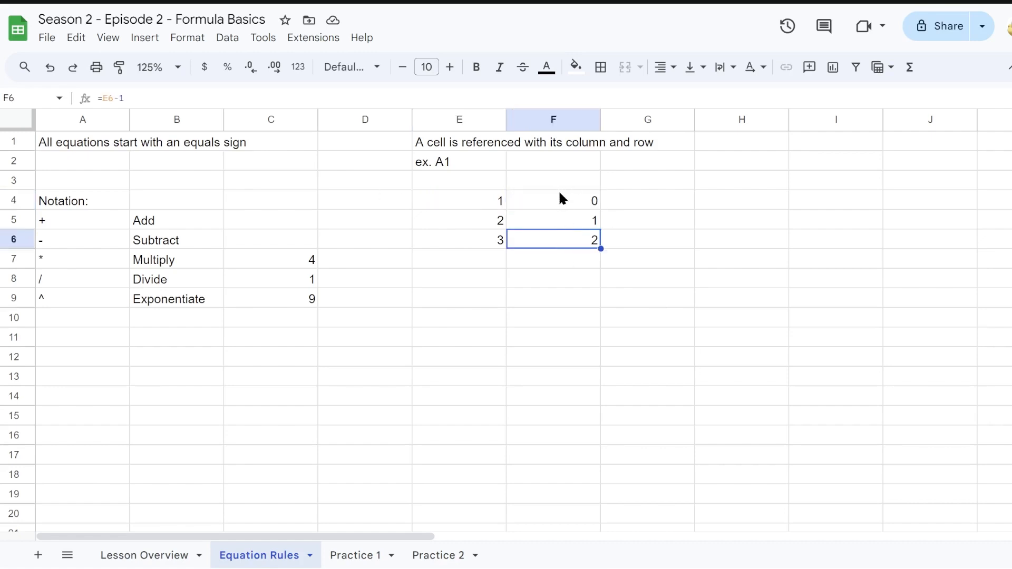
{"action": "left_click_drag", "start_coordinate": [560, 195], "coordinate": [569, 261]}
{"action": "left_click", "coordinate": [627, 240]}
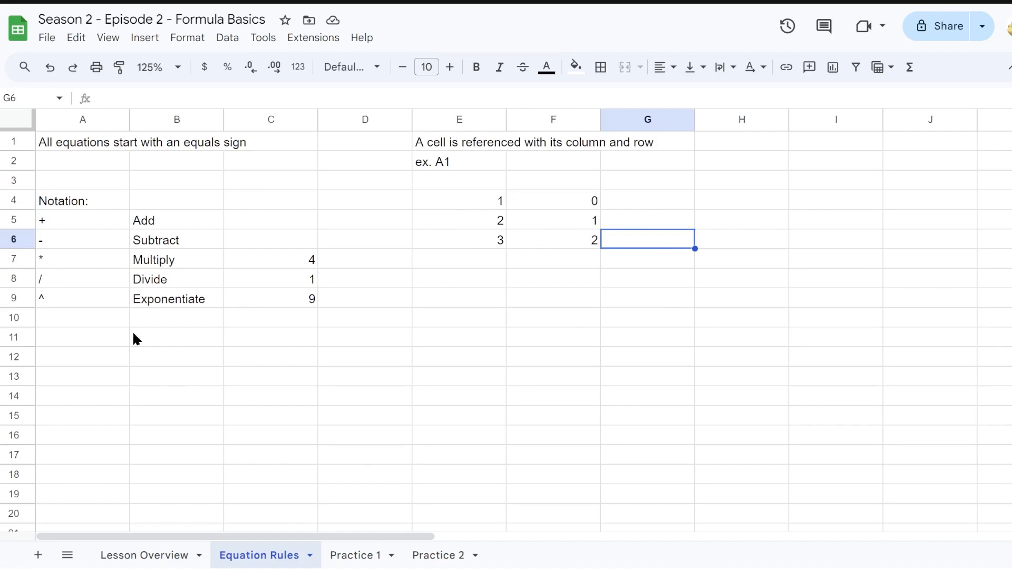
{"action": "left_click_drag", "start_coordinate": [81, 157], "coordinate": [264, 163]}
{"action": "left_click", "coordinate": [284, 166]}
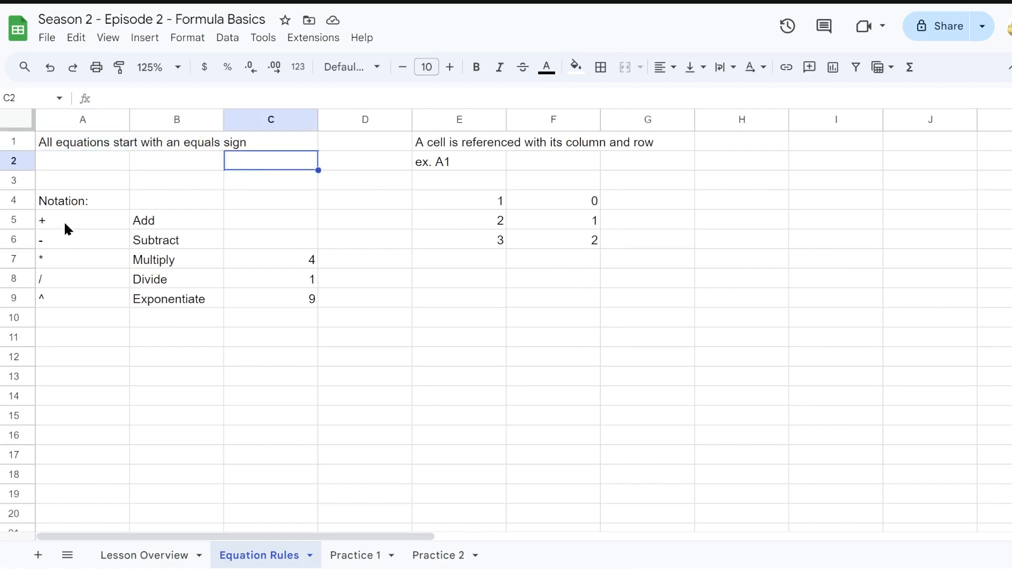
{"action": "left_click_drag", "start_coordinate": [64, 221], "coordinate": [65, 297]}
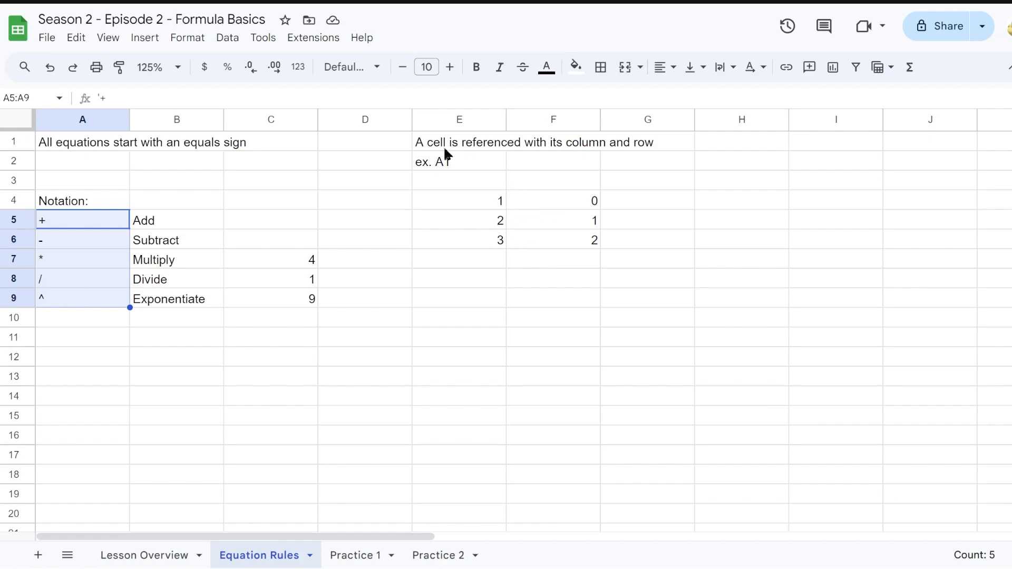
{"action": "left_click", "coordinate": [465, 163]}
{"action": "left_click", "coordinate": [566, 203]}
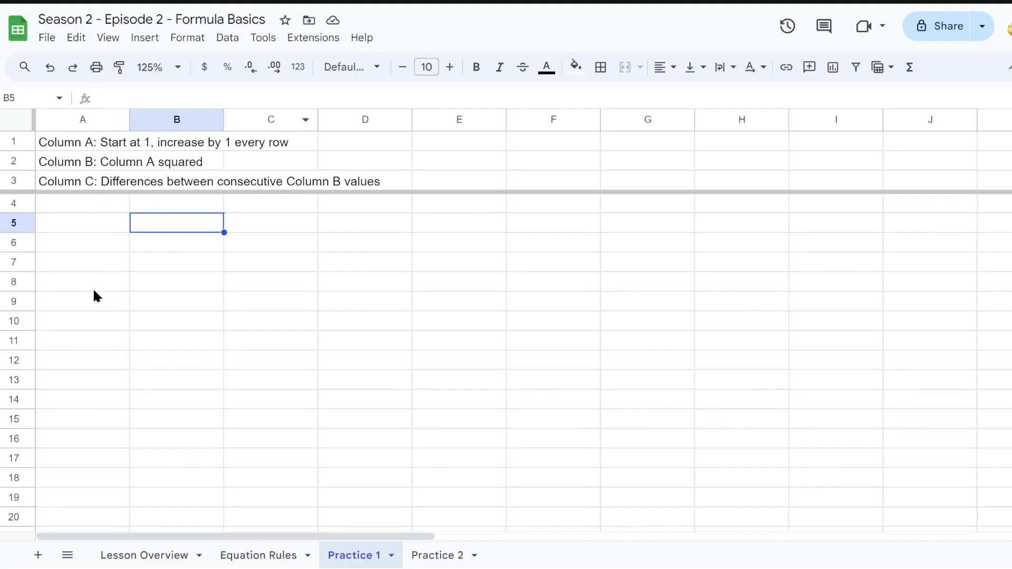
Step: Enter the starting value 1 in cell A5 of the Practice 1 sheet
{"action": "left_click", "coordinate": [106, 223]}
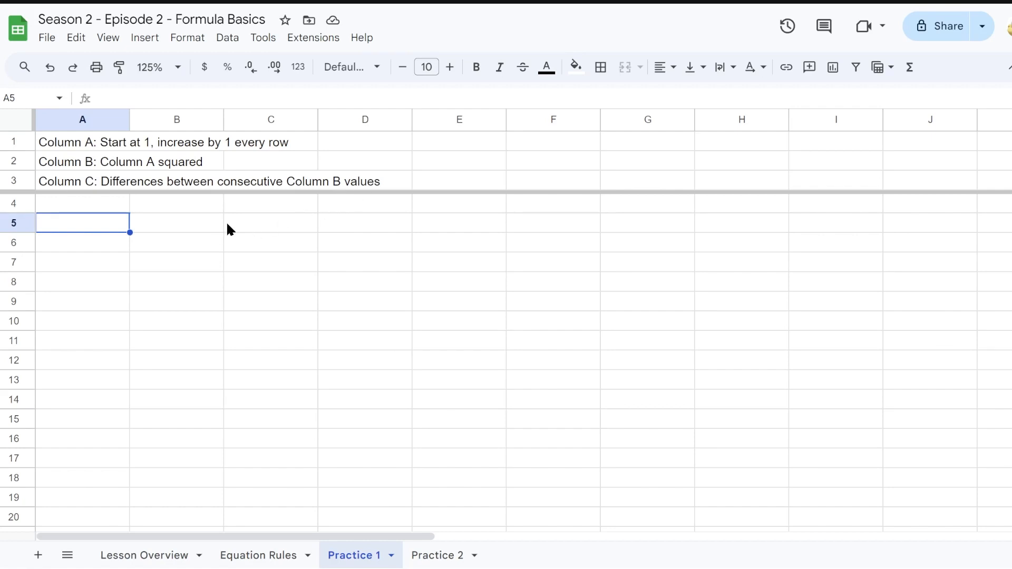
{"action": "type", "text": "1"}
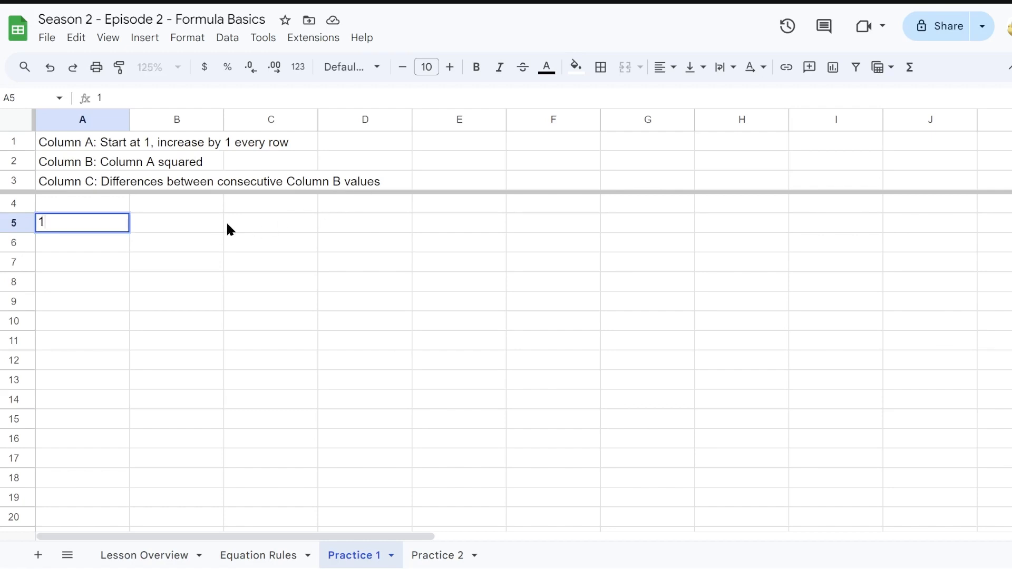
{"action": "key", "text": "Return"}
Step: Enter the numbers 2 through 6 manually in cells A6 to A10, one per row
{"action": "type", "text": "2"}
{"action": "key", "text": "Return"}
{"action": "type", "text": "3"}
{"action": "key", "text": "Return"}
{"action": "type", "text": "4"}
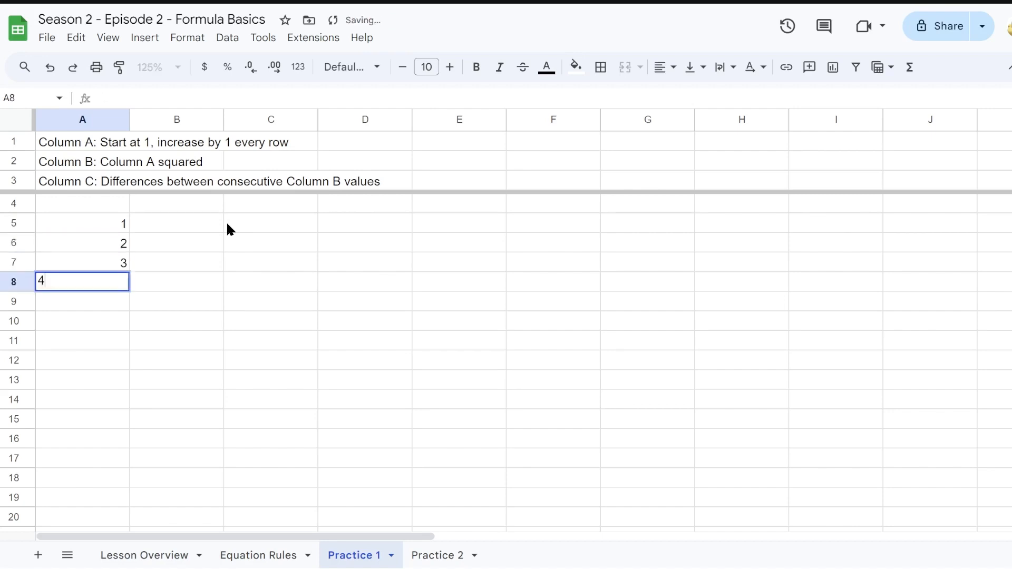
{"action": "key", "text": "Return"}
{"action": "type", "text": "5"}
{"action": "key", "text": "Return"}
{"action": "type", "text": "6"}
{"action": "key", "text": "Return"}
Step: Clear the manually entered numbers from cells A10 up to A6, keeping the starting value in A5
{"action": "key", "text": "Up"}
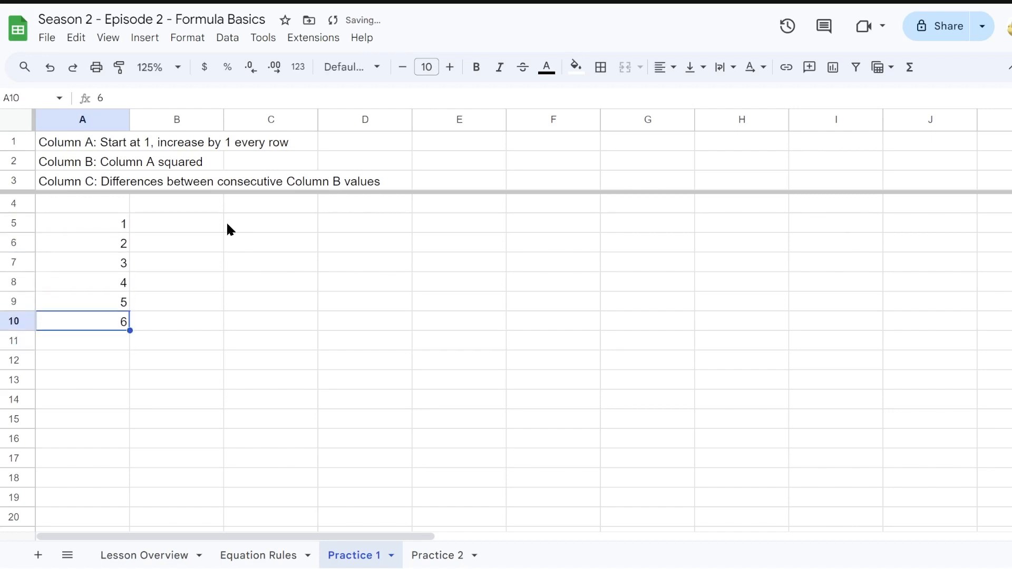
{"action": "key", "text": "Delete"}
{"action": "key", "text": "Up"}
{"action": "key", "text": "Delete"}
{"action": "key", "text": "Up"}
{"action": "key", "text": "Delete"}
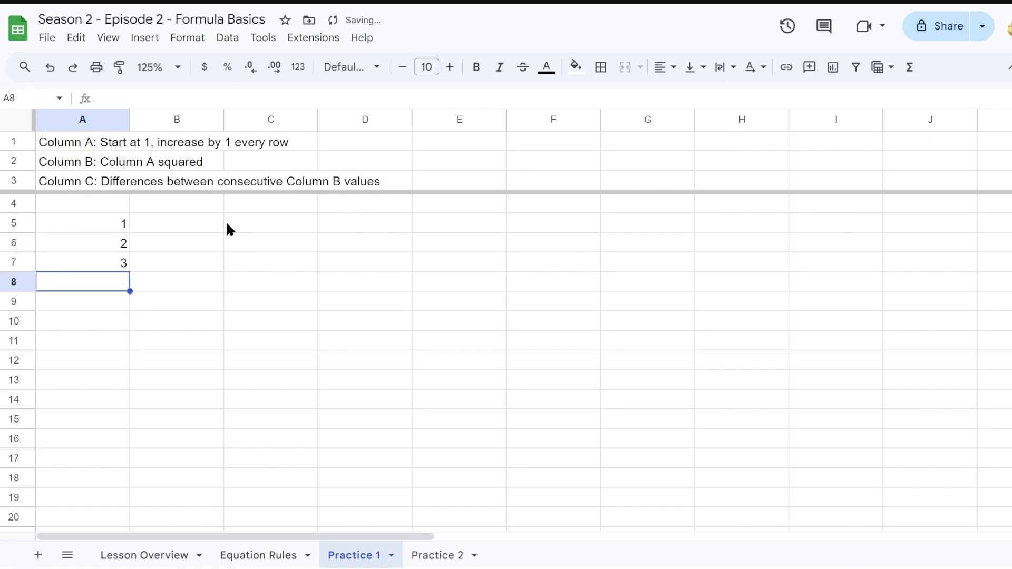
{"action": "key", "text": "Up"}
{"action": "key", "text": "Delete"}
{"action": "key", "text": "Up"}
{"action": "key", "text": "Delete"}
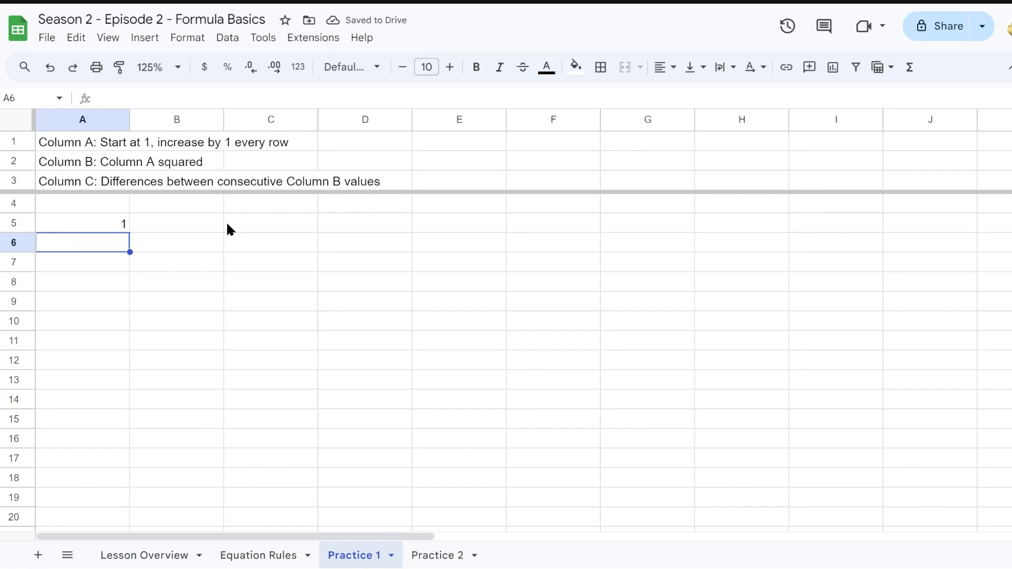
Step: Enter the formula =A5+1 in cell A6 so it adds 1 to the cell above
{"action": "type", "text": "="}
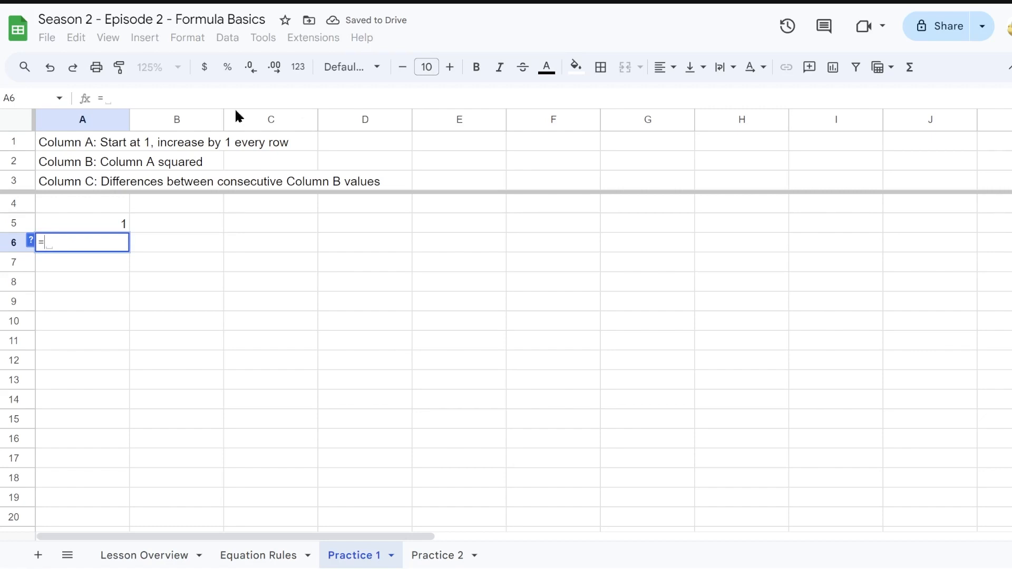
{"action": "left_click", "coordinate": [59, 224]}
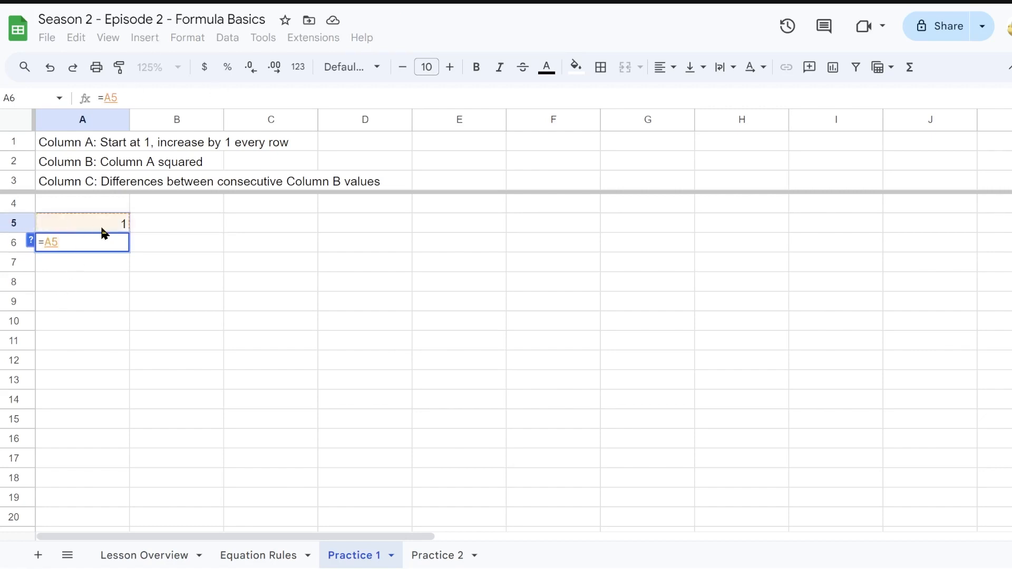
{"action": "type", "text": "+1"}
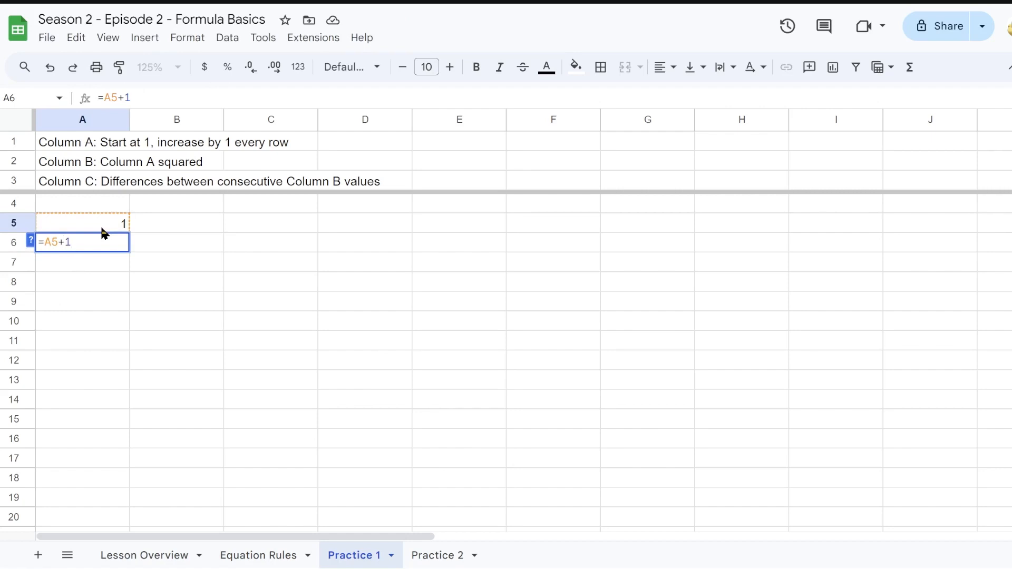
{"action": "key", "text": "Return"}
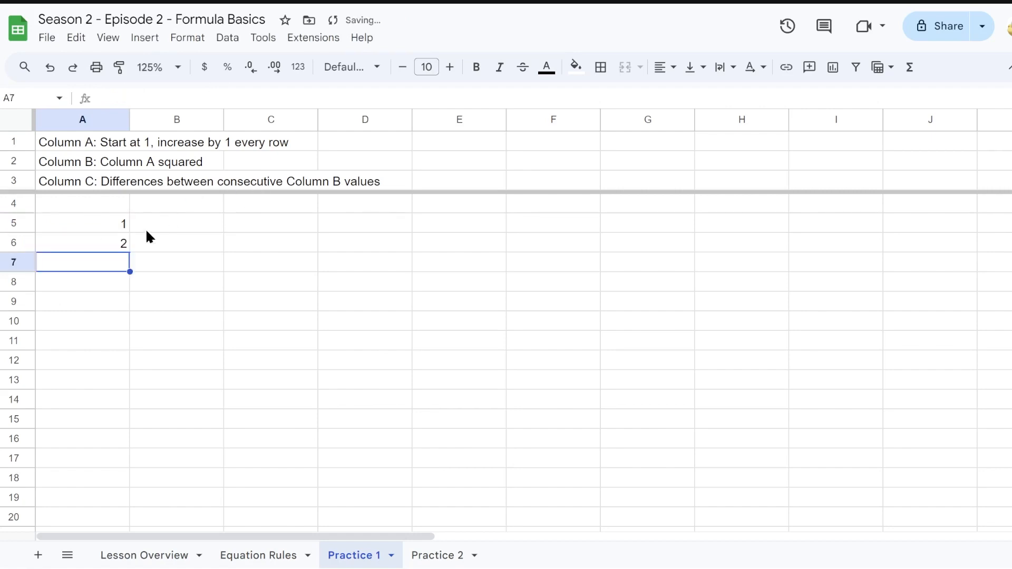
Step: Fill the A6 formula down through cell A19 and check the resulting series in A5:A19
{"action": "left_click", "coordinate": [128, 248]}
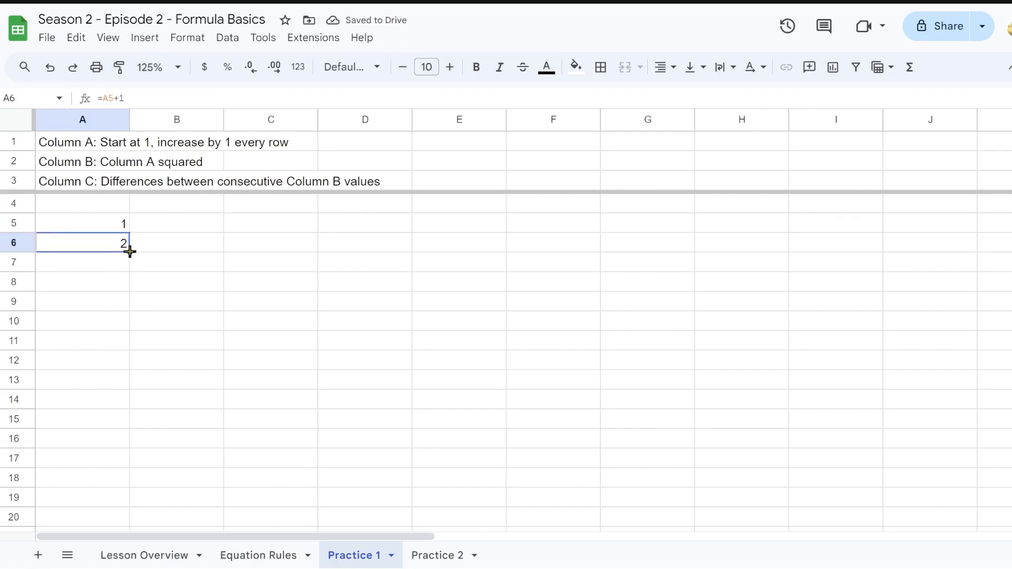
{"action": "left_click_drag", "start_coordinate": [128, 252], "coordinate": [94, 499]}
{"action": "left_click", "coordinate": [180, 442]}
{"action": "left_click_drag", "start_coordinate": [109, 228], "coordinate": [92, 499]}
{"action": "left_click", "coordinate": [277, 341]}
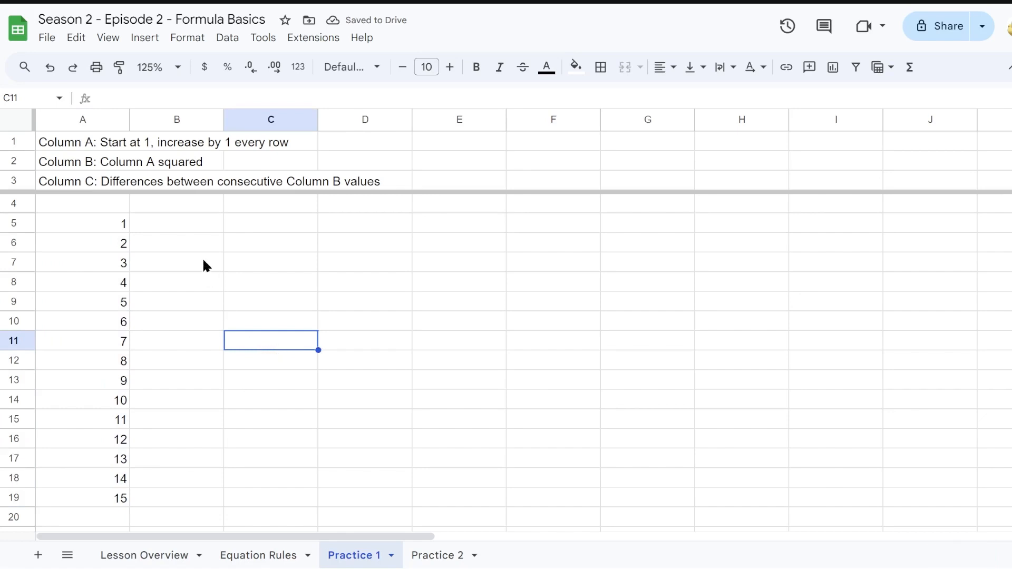
Step: Review the Column B instruction, and enter the formula =A5^2 in cell B5 to square the Column A value
{"action": "left_click", "coordinate": [138, 161]}
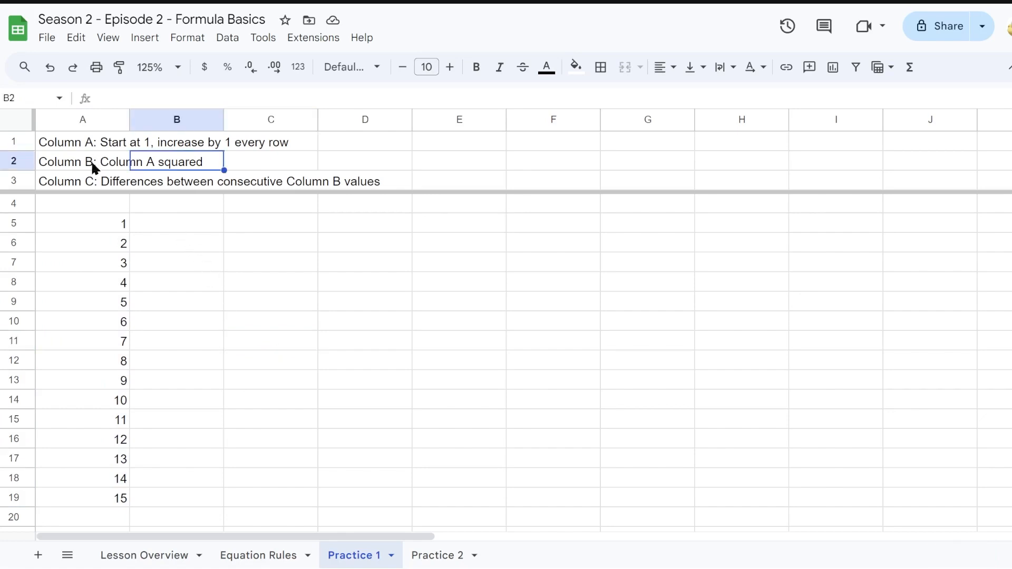
{"action": "left_click", "coordinate": [90, 167]}
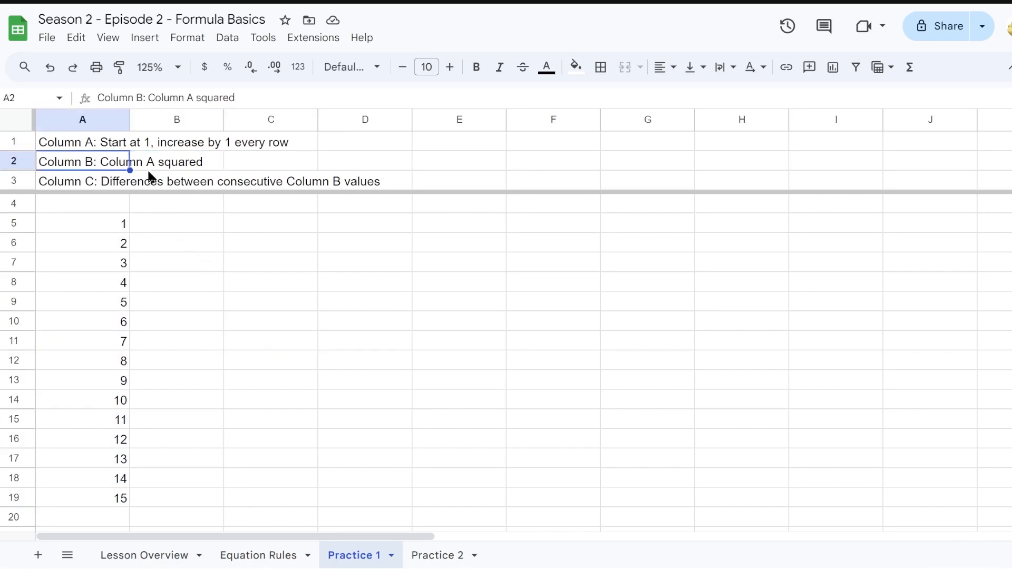
{"action": "left_click", "coordinate": [153, 226]}
{"action": "left_click_drag", "start_coordinate": [106, 225], "coordinate": [100, 503]}
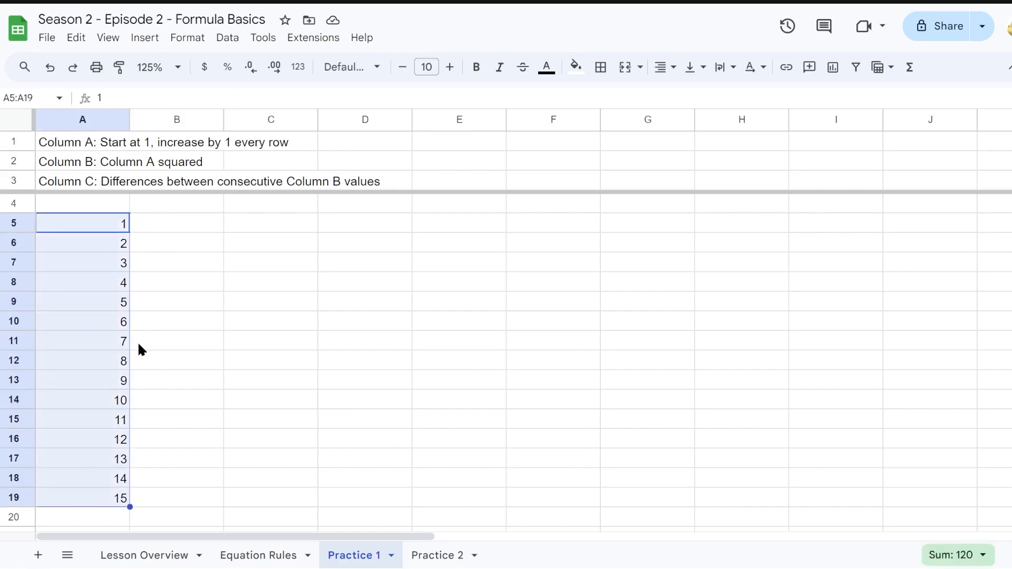
{"action": "left_click", "coordinate": [142, 301]}
{"action": "left_click", "coordinate": [146, 230]}
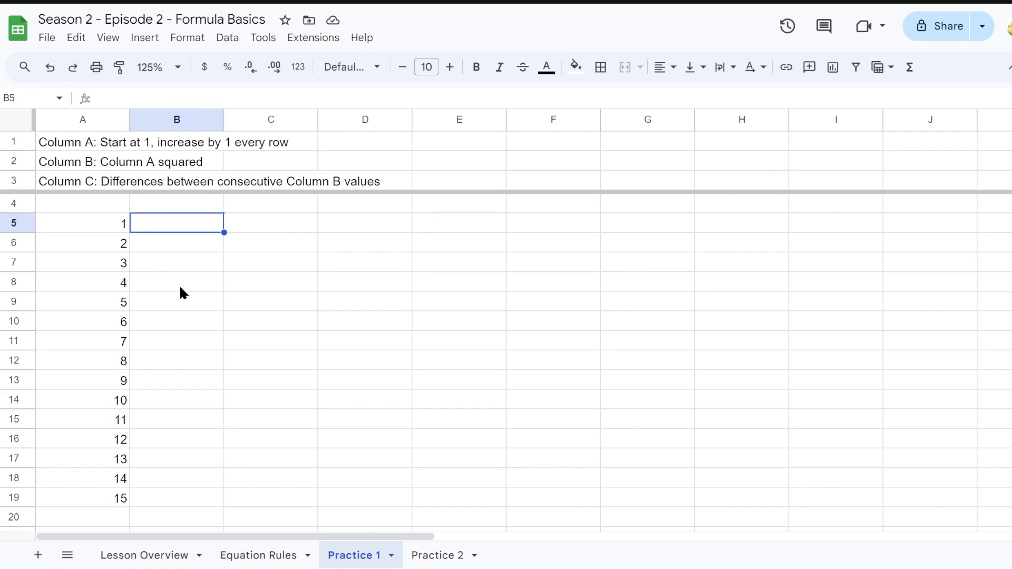
{"action": "type", "text": "="}
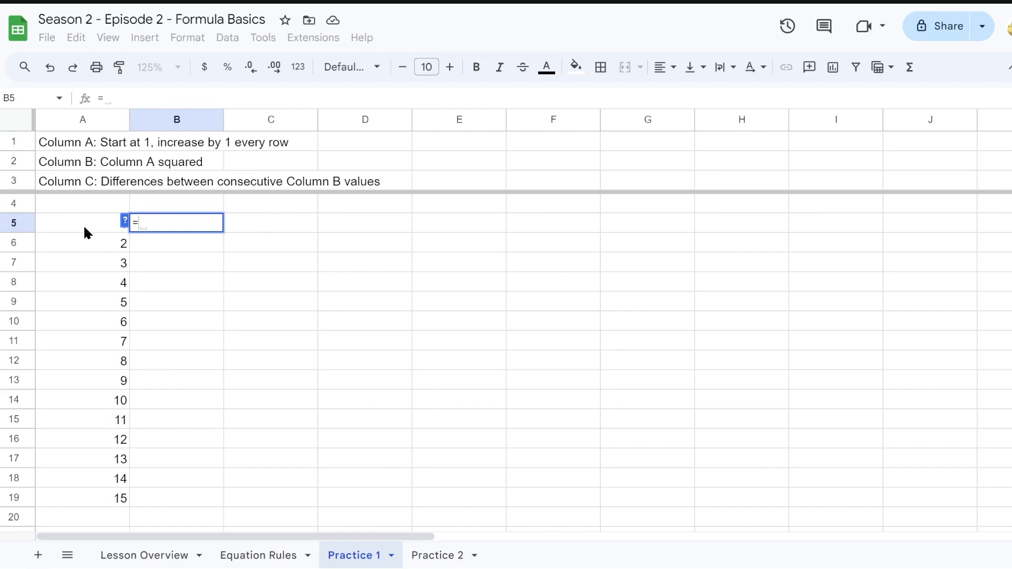
{"action": "type", "text": "A5"}
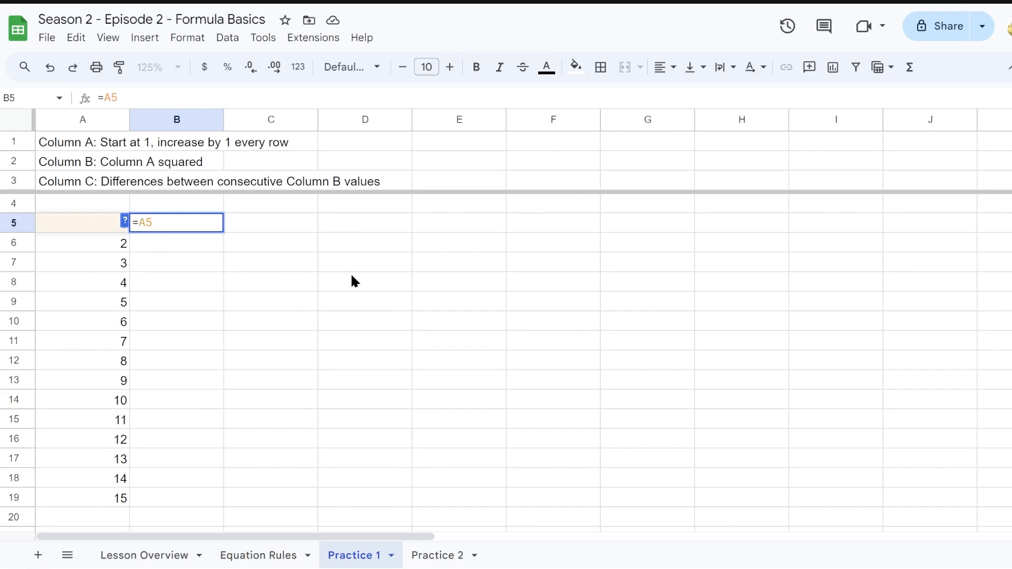
{"action": "type", "text": "^"}
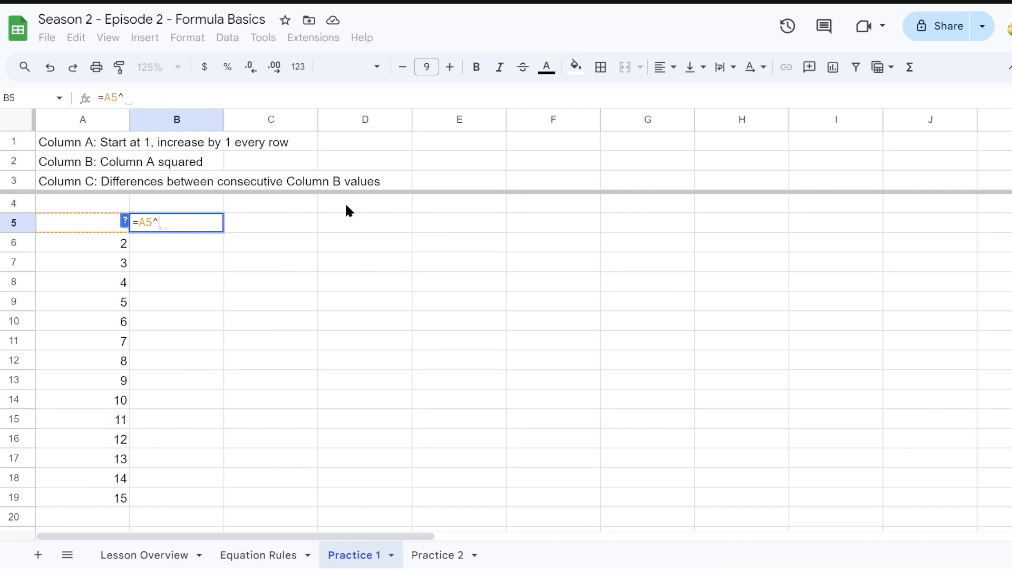
{"action": "type", "text": "2"}
{"action": "key", "text": "Return"}
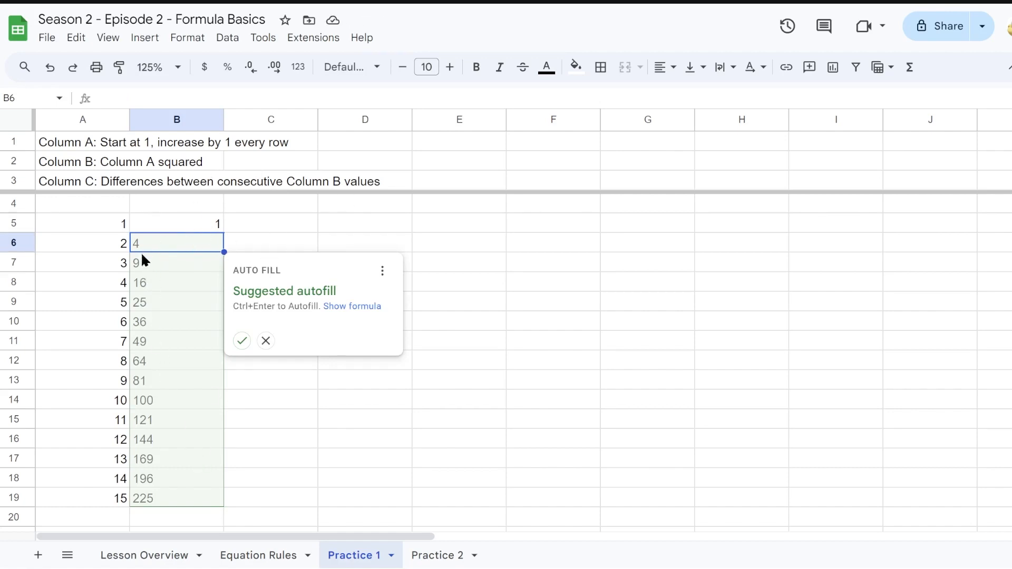
Step: Accept the suggested autofill of the squaring formula down through cell B19 and check the values in B5:B19
{"action": "left_click", "coordinate": [241, 341]}
{"action": "left_click", "coordinate": [194, 268]}
{"action": "left_click_drag", "start_coordinate": [194, 225], "coordinate": [192, 498]}
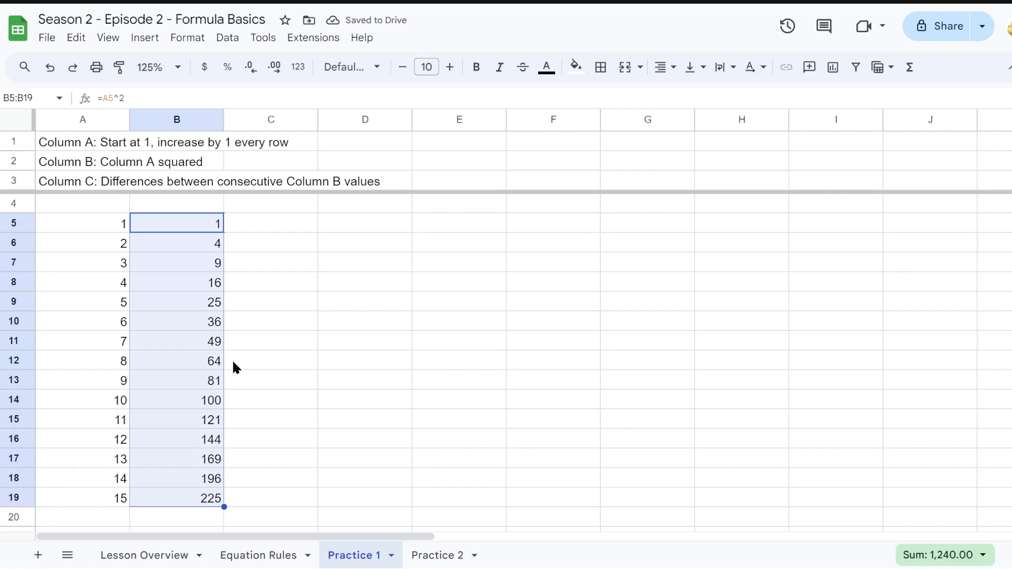
Step: Examine consecutive Column B values in B5, B6 and B7 to work out where the first difference belongs in Column C
{"action": "left_click", "coordinate": [254, 229]}
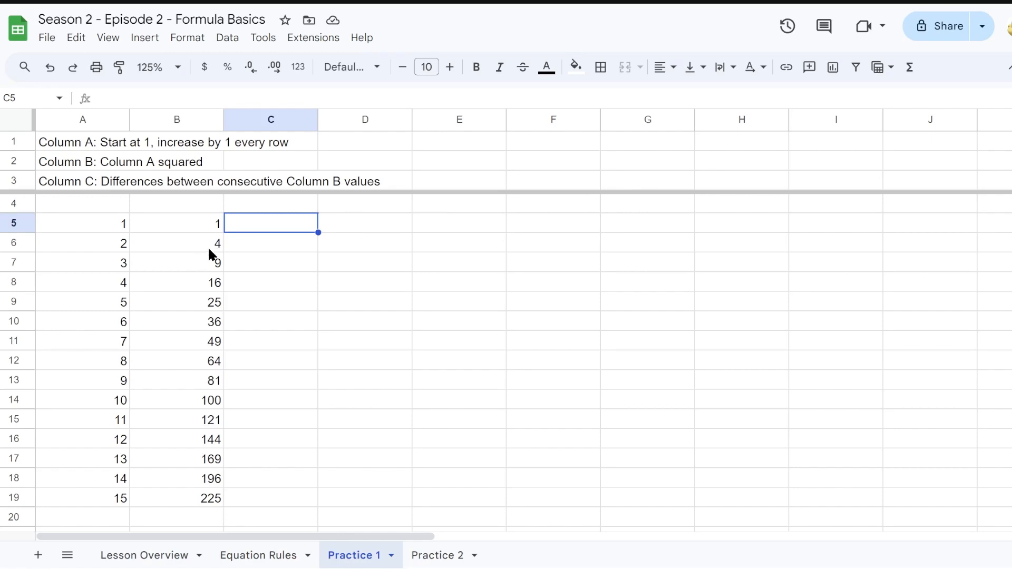
{"action": "key", "text": "Left"}
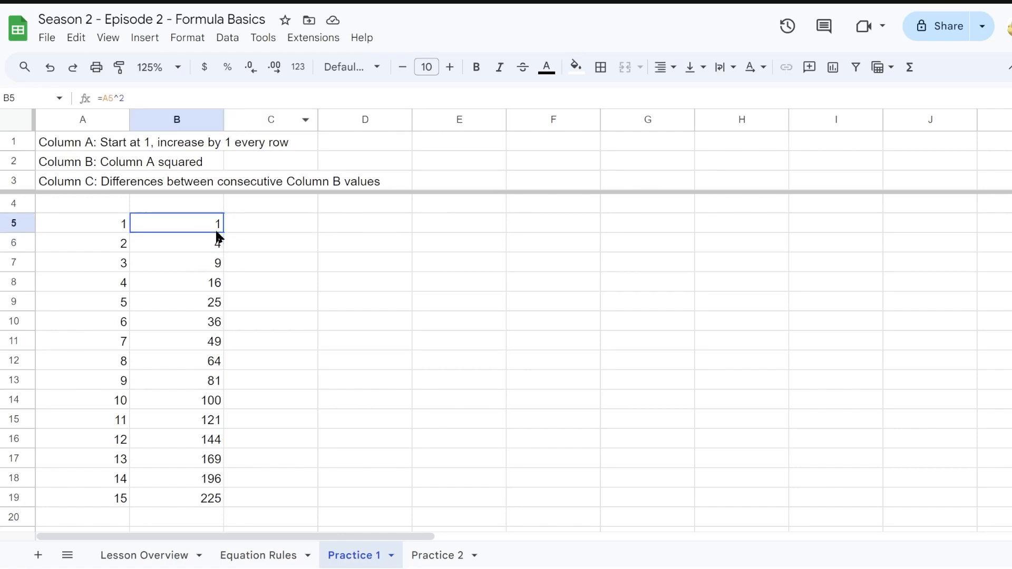
{"action": "left_click", "coordinate": [218, 238]}
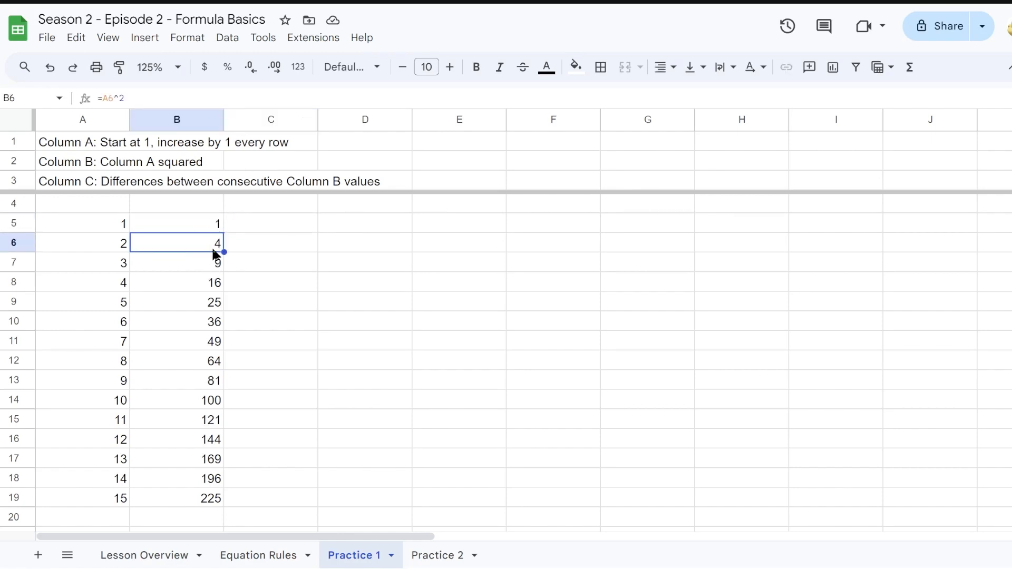
{"action": "key", "text": "Down"}
{"action": "key", "text": "Up"}
{"action": "key", "text": "Down"}
{"action": "key", "text": "Up"}
{"action": "key", "text": "Down"}
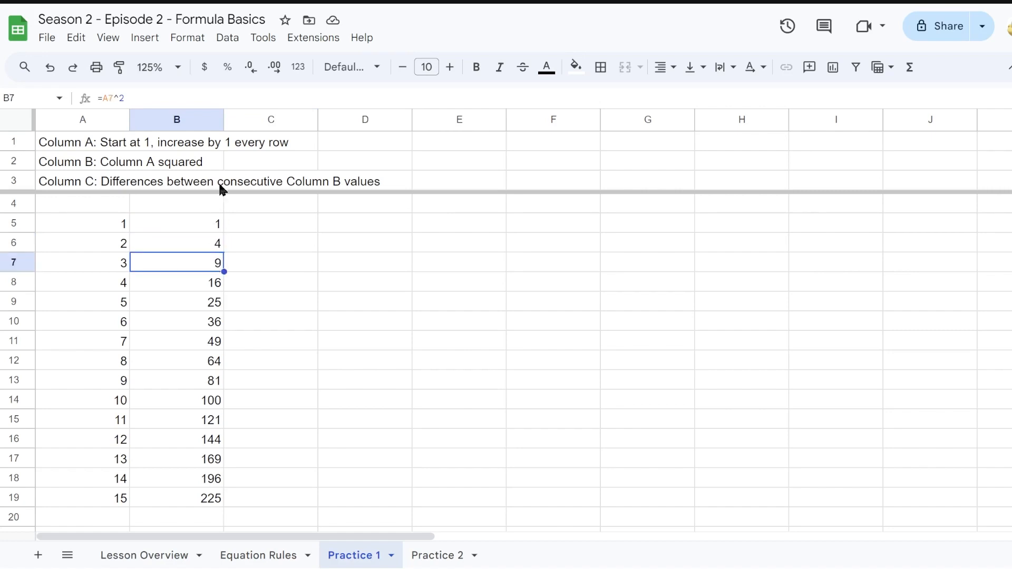
{"action": "left_click", "coordinate": [235, 246]}
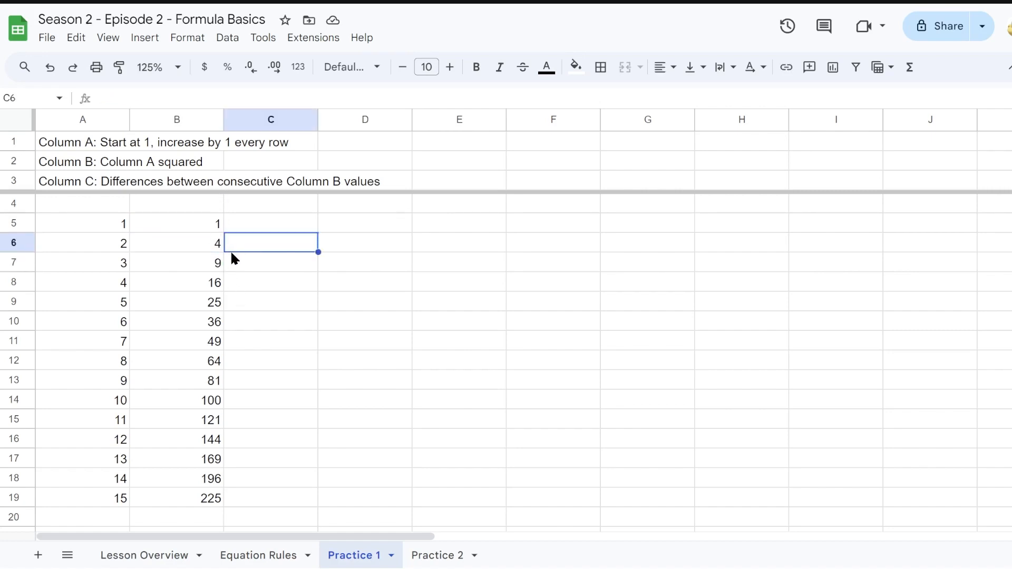
{"action": "left_click", "coordinate": [208, 247]}
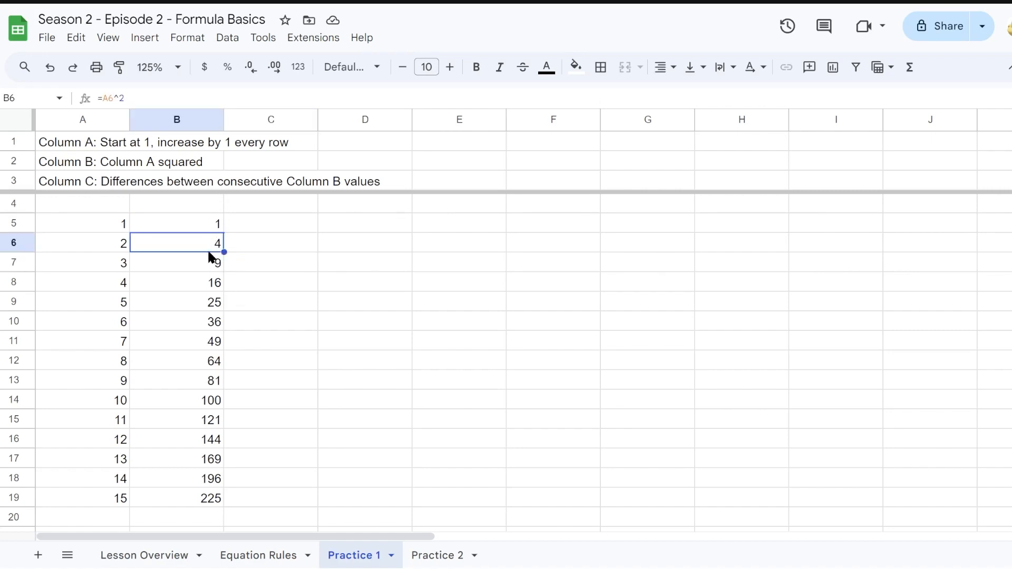
{"action": "left_click", "coordinate": [204, 223]}
Step: Enter the formula =B6-B5 in cell C6 and fill it down through cell C19
{"action": "left_click", "coordinate": [237, 246]}
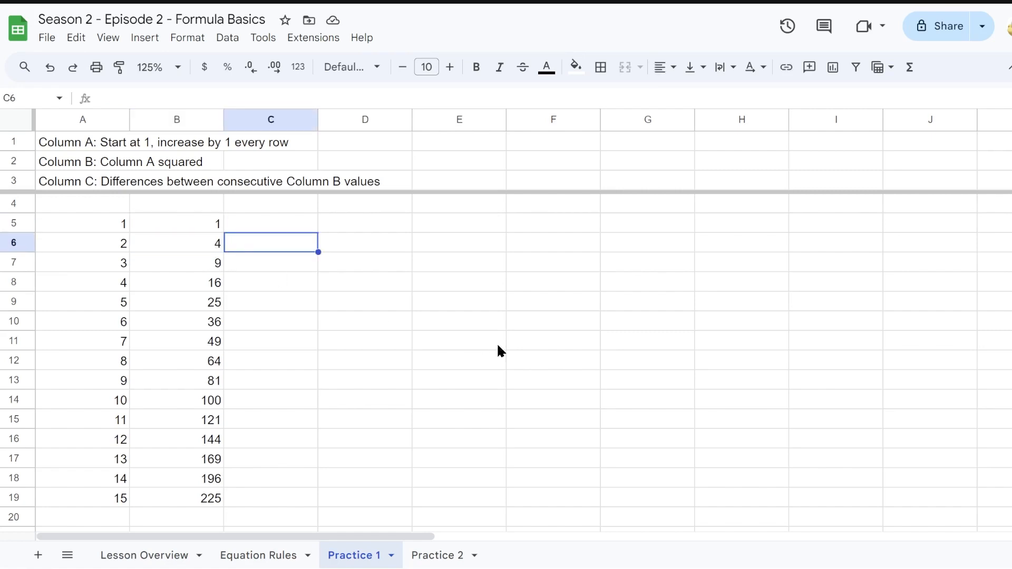
{"action": "type", "text": "="}
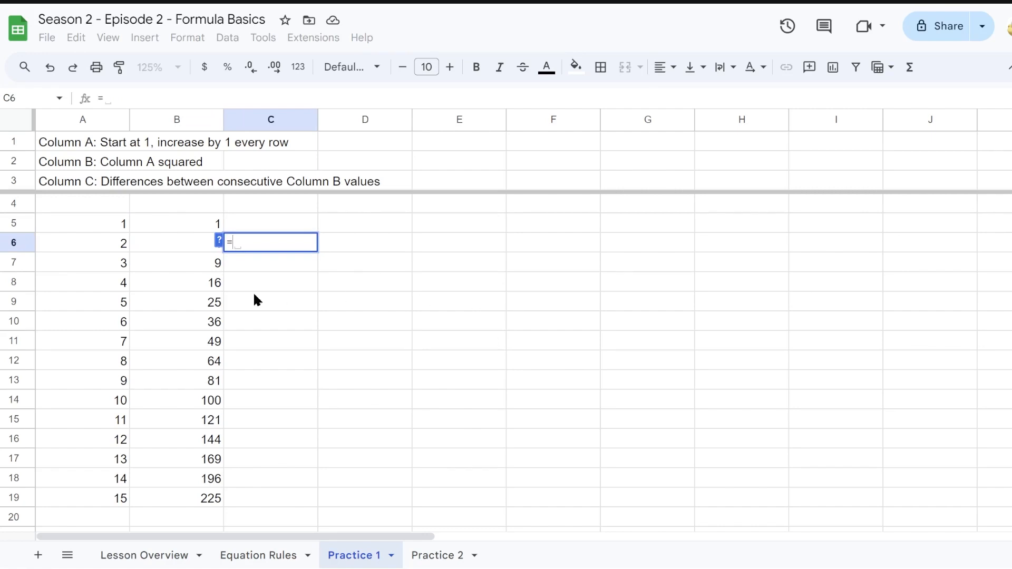
{"action": "left_click", "coordinate": [191, 241]}
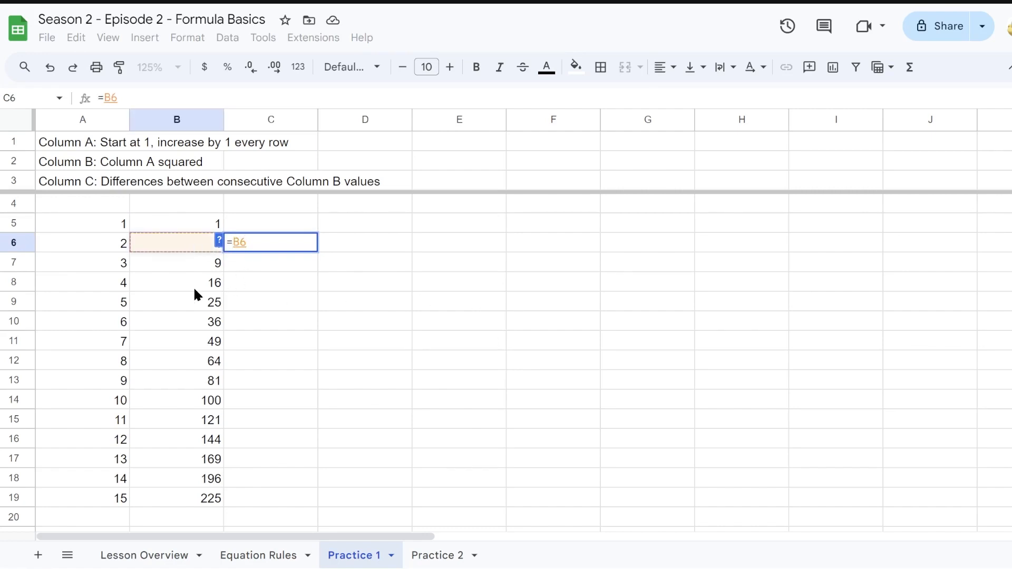
{"action": "type", "text": "-"}
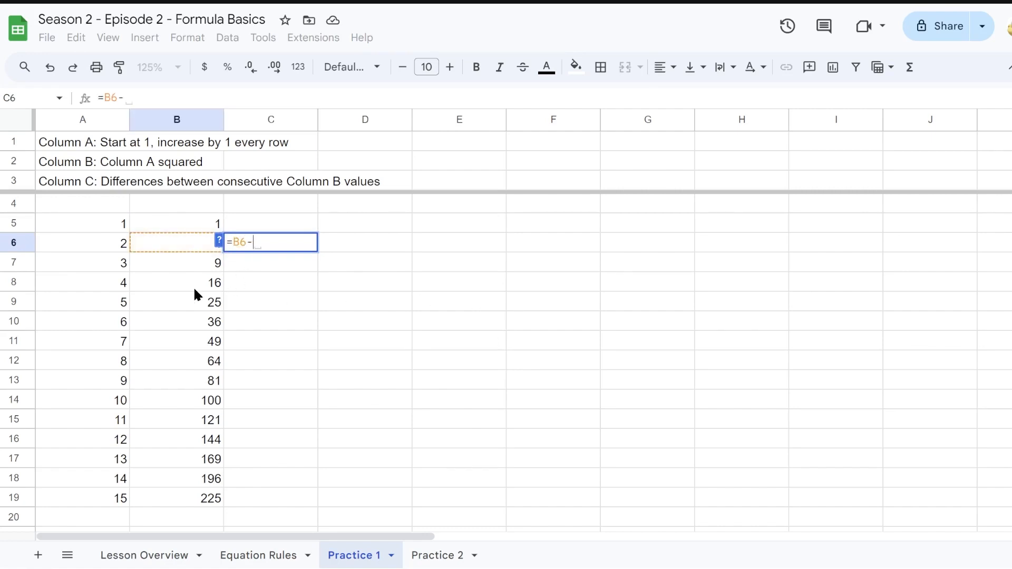
{"action": "left_click", "coordinate": [175, 224]}
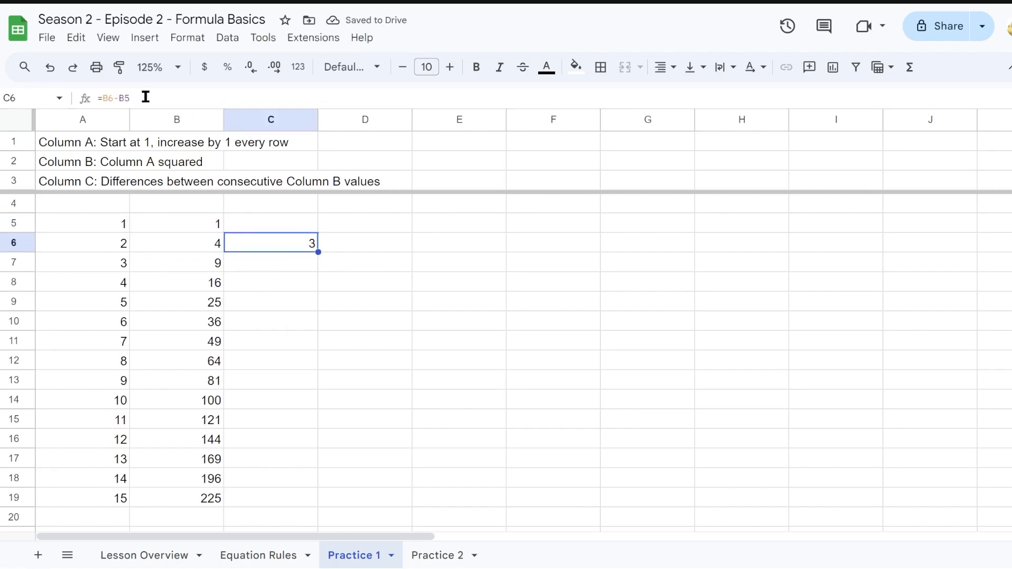
{"action": "left_click_drag", "start_coordinate": [318, 251], "coordinate": [279, 501]}
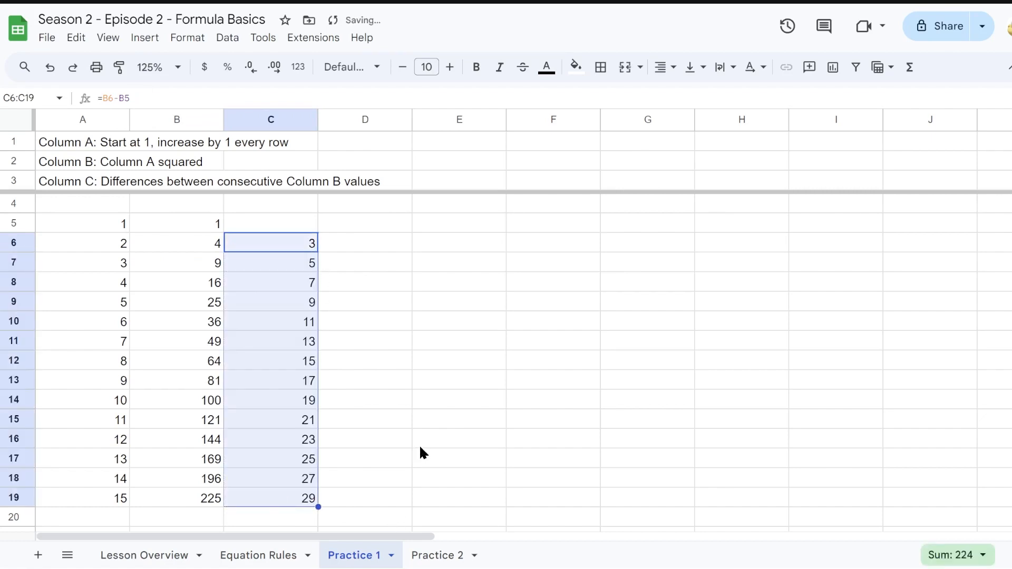
{"action": "left_click", "coordinate": [420, 444]}
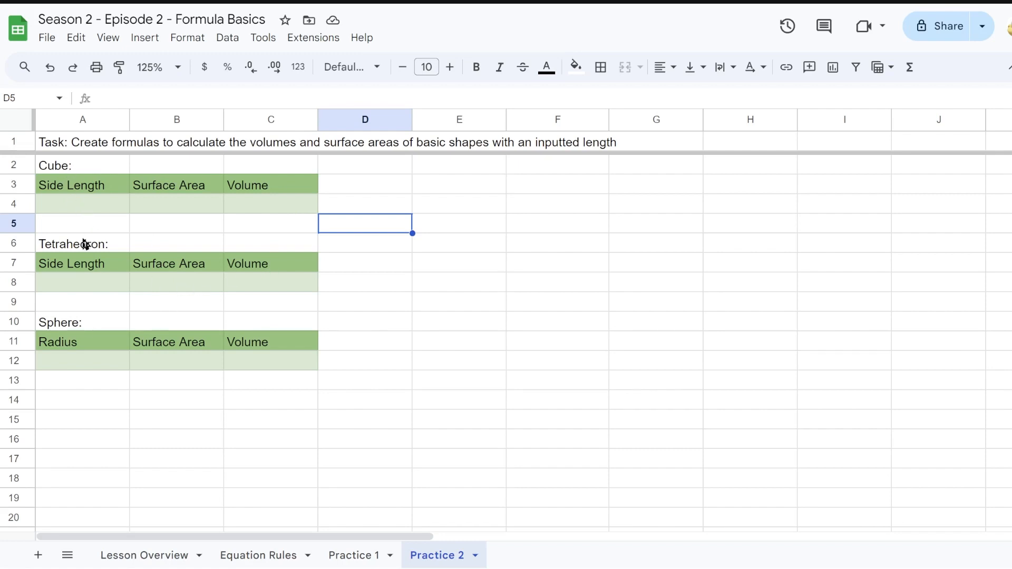
Step: On the Practice 2 sheet, examine the length, surface area and volume columns of the Cube, Tetrahedron and Sphere tables
{"action": "left_click", "coordinate": [93, 206]}
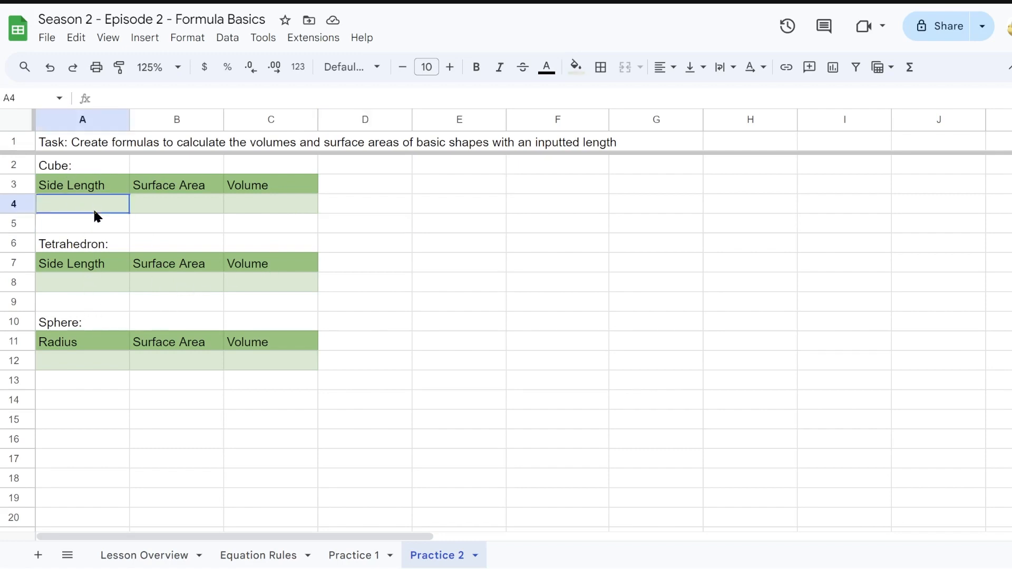
{"action": "left_click", "coordinate": [176, 204]}
{"action": "left_click", "coordinate": [246, 201]}
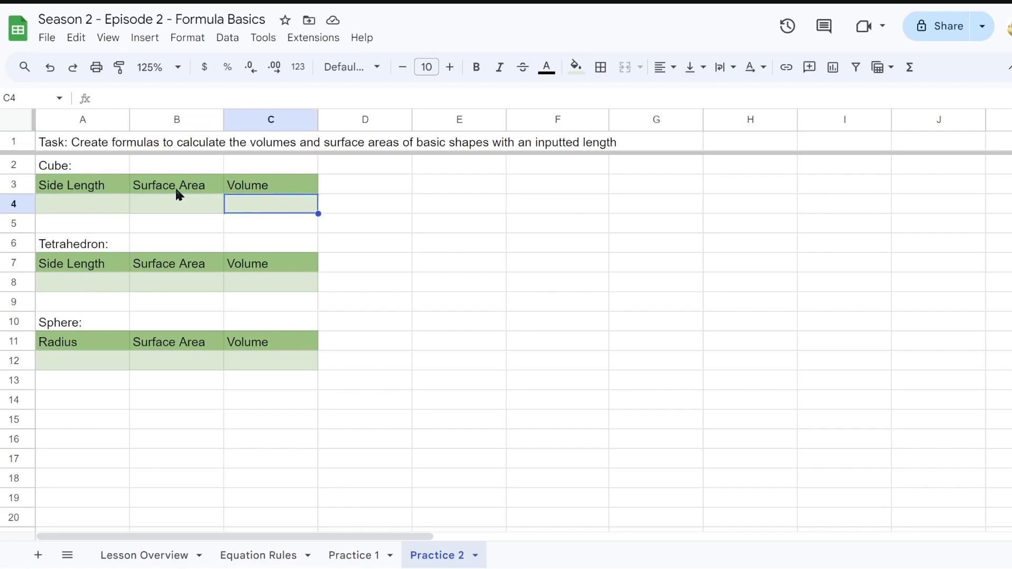
{"action": "left_click", "coordinate": [177, 189]}
{"action": "left_click", "coordinate": [243, 189]}
{"action": "left_click", "coordinate": [197, 267]}
{"action": "left_click", "coordinate": [256, 268]}
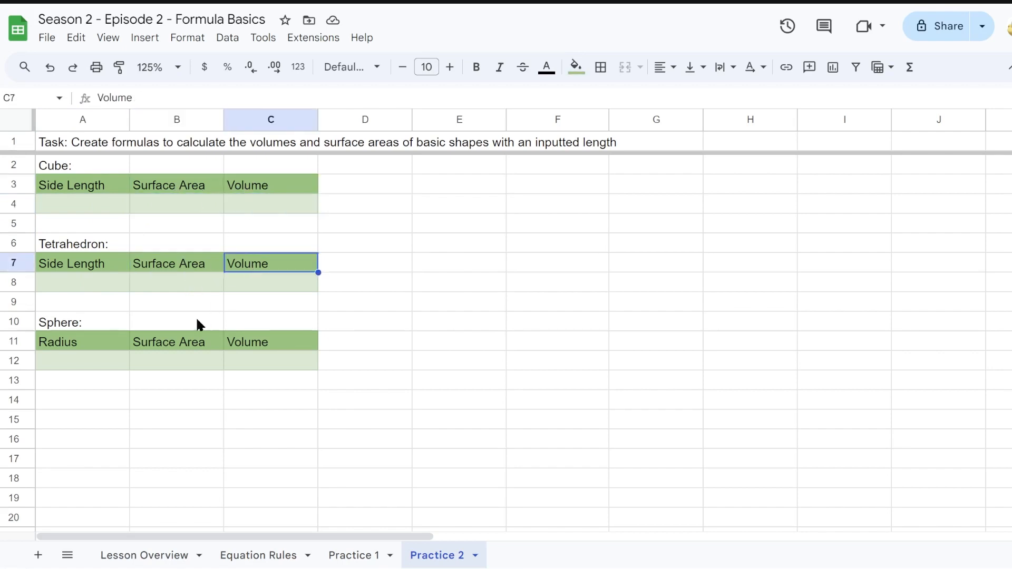
{"action": "left_click", "coordinate": [183, 345]}
{"action": "left_click", "coordinate": [252, 348]}
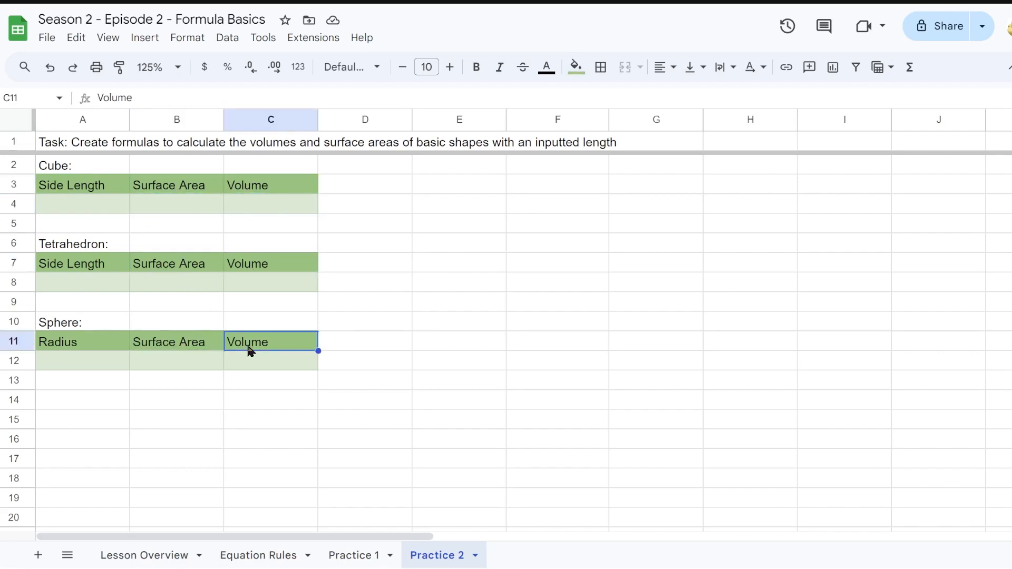
Step: Examine the length input cells A4, A8 and A12 and the cube's surface area and volume cells B4 and C4
{"action": "left_click", "coordinate": [180, 204]}
{"action": "left_click", "coordinate": [112, 205]}
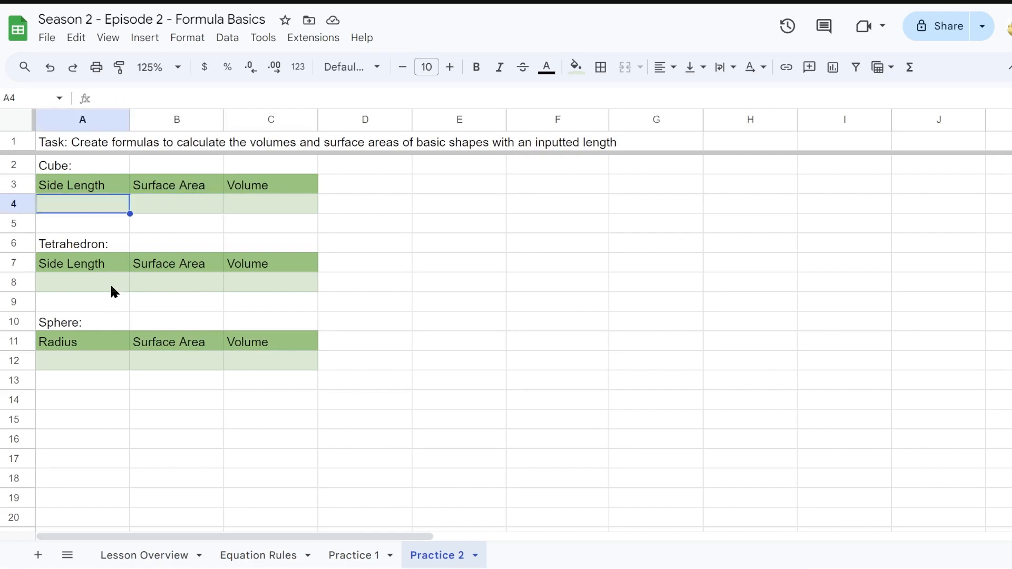
{"action": "left_click", "coordinate": [112, 288]}
{"action": "left_click", "coordinate": [105, 360]}
{"action": "left_click", "coordinate": [107, 203]}
{"action": "left_click", "coordinate": [108, 282]}
{"action": "left_click", "coordinate": [158, 203]}
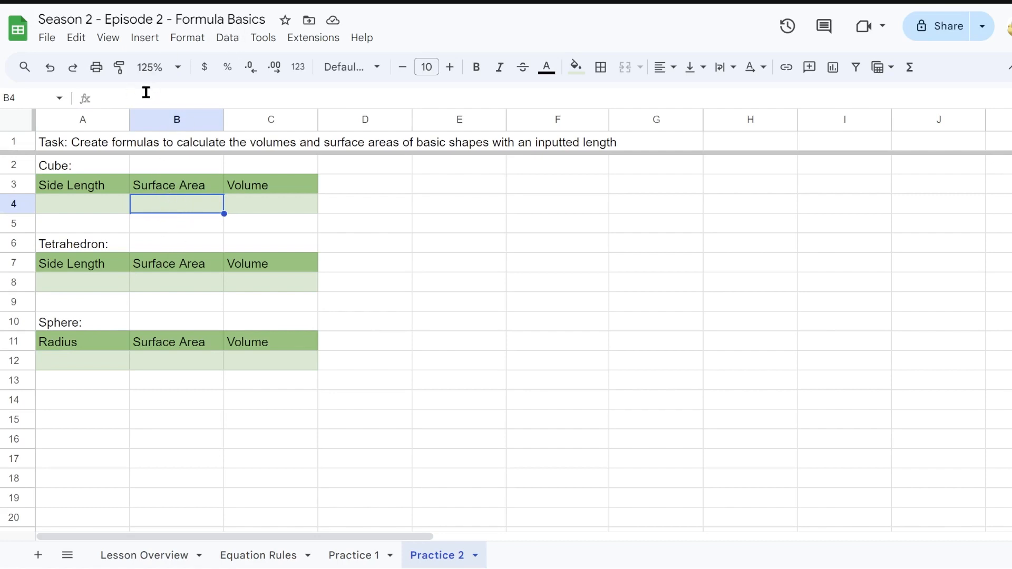
{"action": "left_click", "coordinate": [103, 208]}
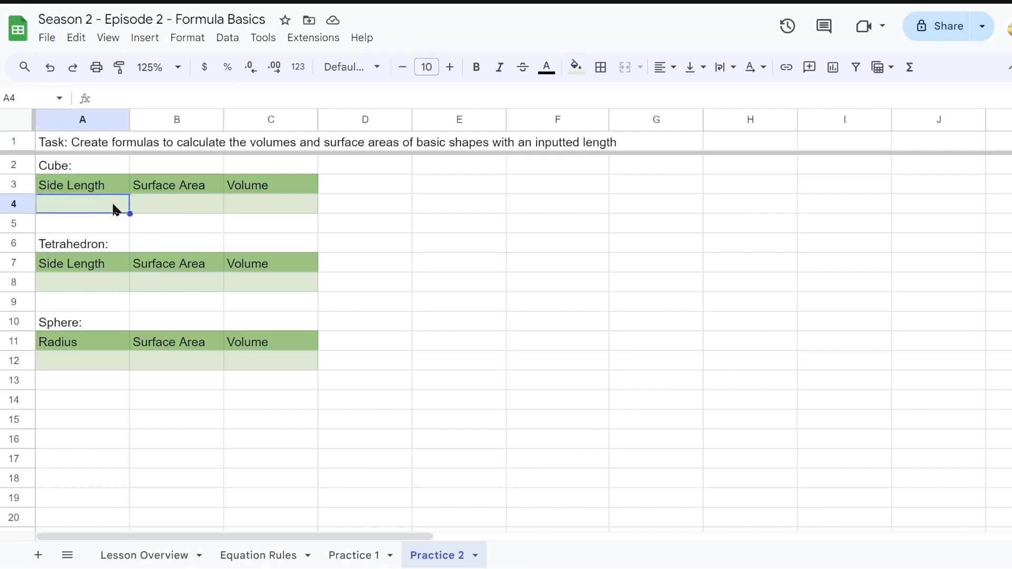
{"action": "left_click", "coordinate": [203, 200]}
{"action": "left_click", "coordinate": [243, 204]}
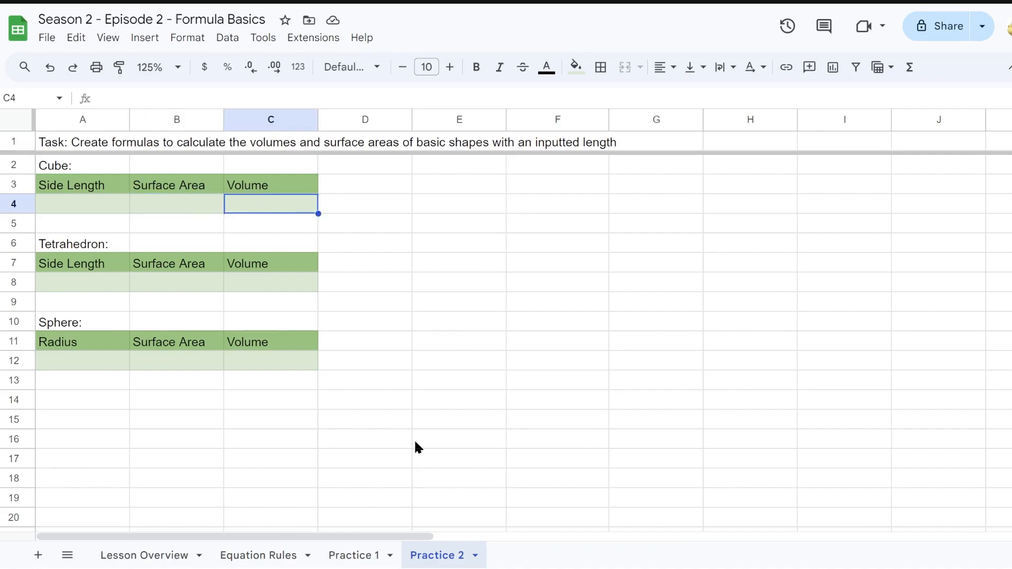